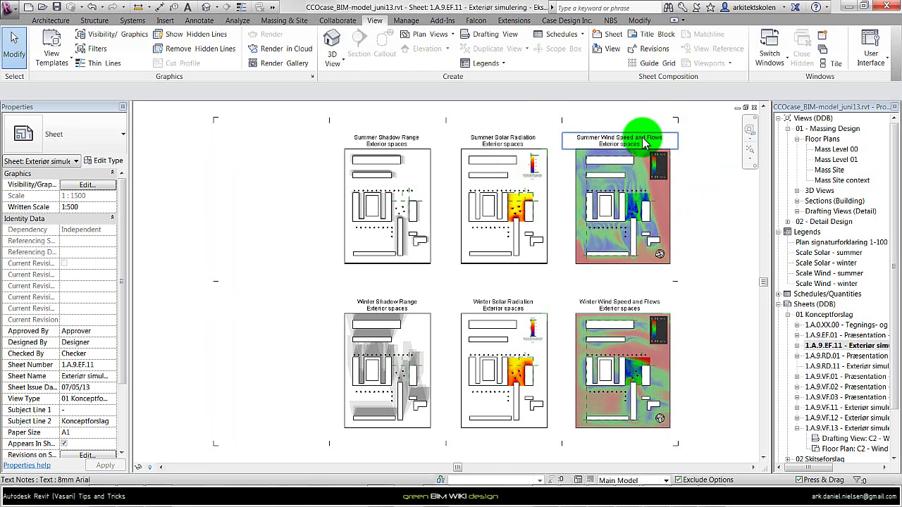
{"action": "scroll", "coordinate": [641, 138], "scroll_direction": "up", "scroll_amount": 2}
{"action": "scroll", "coordinate": [665, 149], "scroll_direction": "up", "scroll_amount": 1}
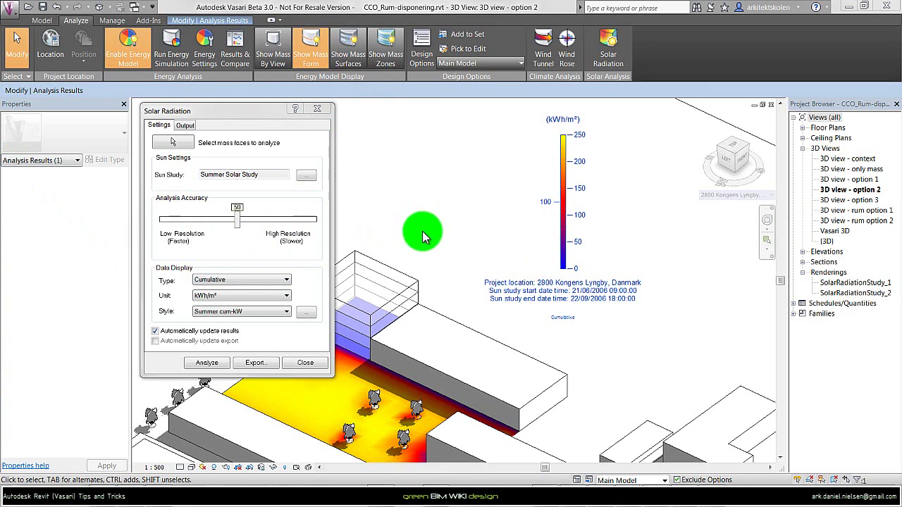
- Choose Summer cum-kW as the solar radiation display style and deselect the analysis results
{"action": "left_click", "coordinate": [278, 312]}
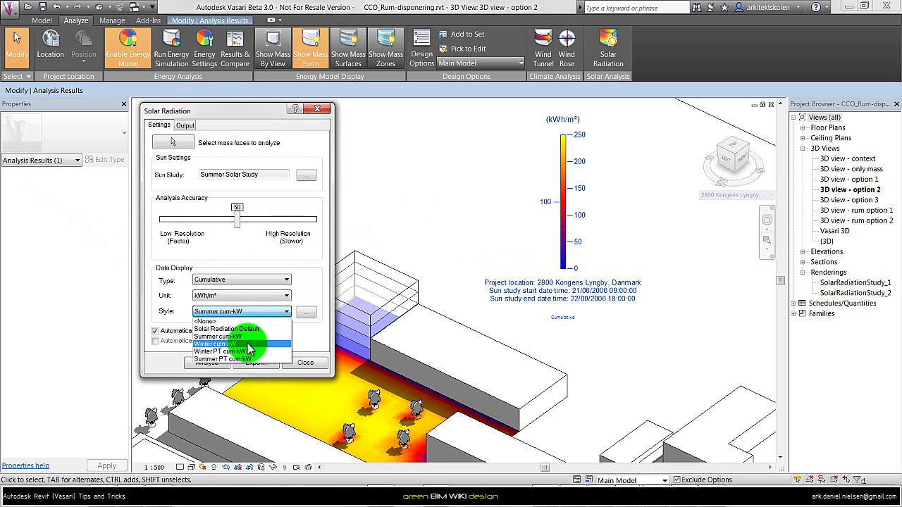
{"action": "key", "text": "Up"}
{"action": "key", "text": "Return"}
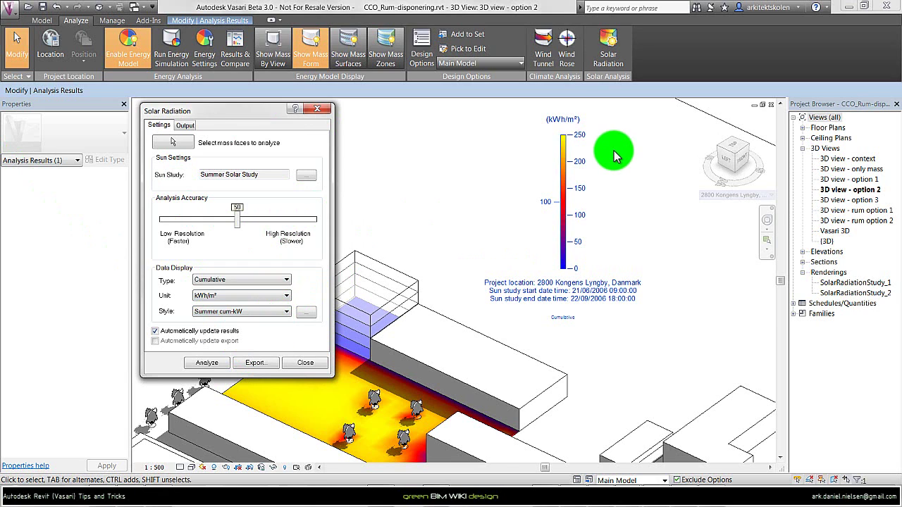
{"action": "left_click", "coordinate": [624, 165]}
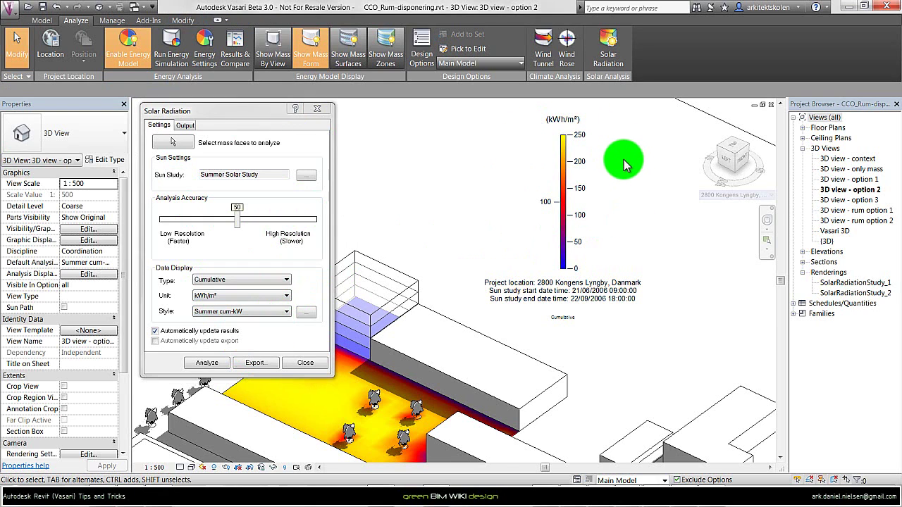
- Capture the solar radiation scale with its caption as a rectangular snip and save it as Scale_Solar-Radiation_Summer_0-250kwm.jpg
{"action": "scroll", "coordinate": [623, 160], "scroll_direction": "up", "scroll_amount": 4}
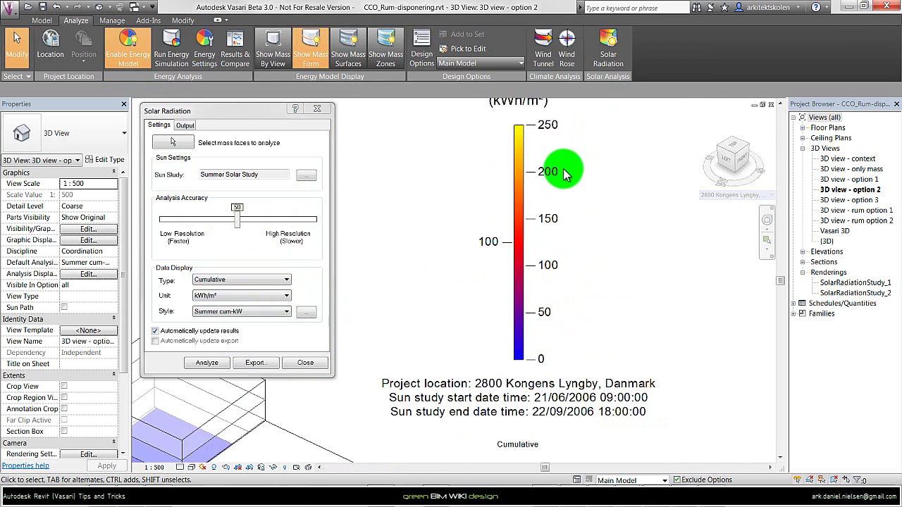
{"action": "scroll", "coordinate": [584, 161], "scroll_direction": "down", "scroll_amount": 1}
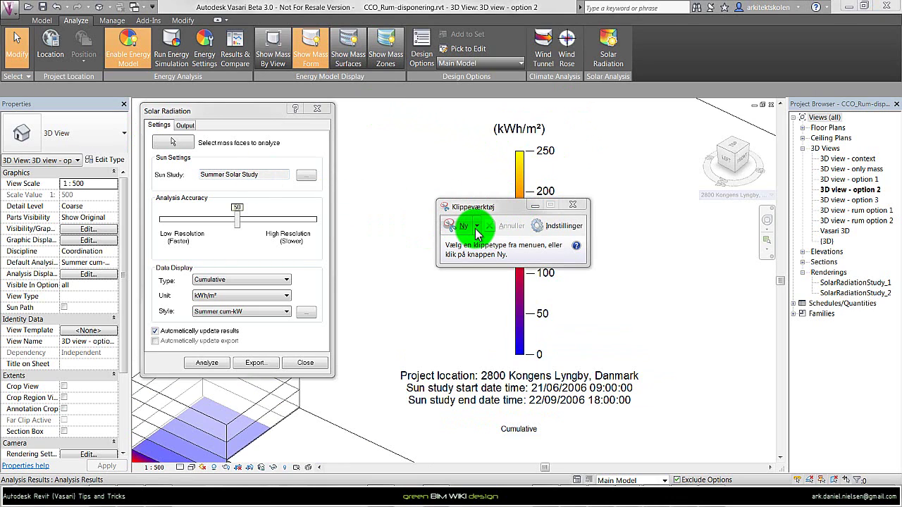
{"action": "left_click", "coordinate": [476, 226]}
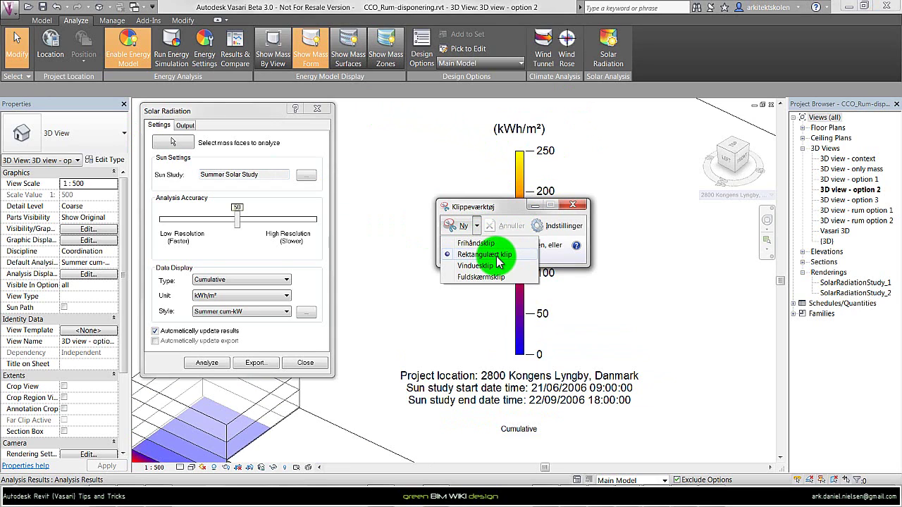
{"action": "left_click", "coordinate": [498, 260]}
{"action": "left_click_drag", "start_coordinate": [390, 117], "coordinate": [669, 490]}
{"action": "right_click", "coordinate": [485, 215]}
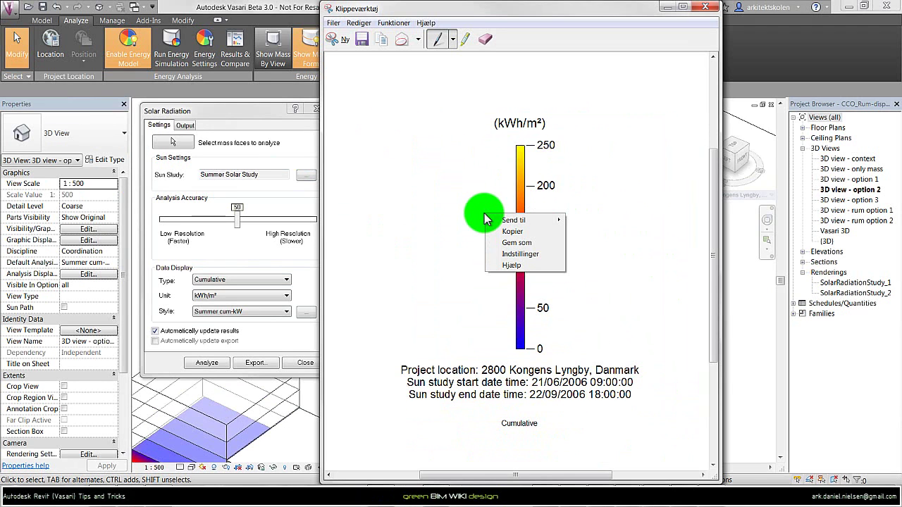
{"action": "left_click", "coordinate": [532, 244]}
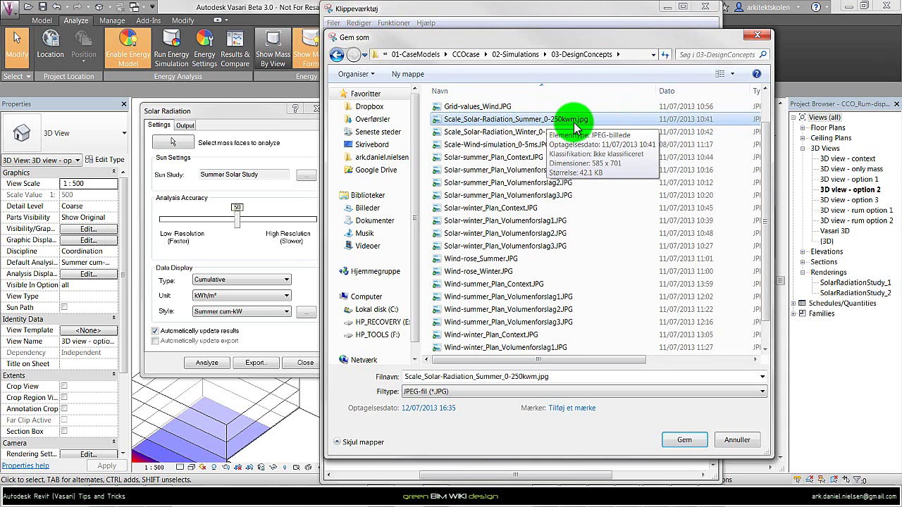
{"action": "left_click", "coordinate": [681, 444]}
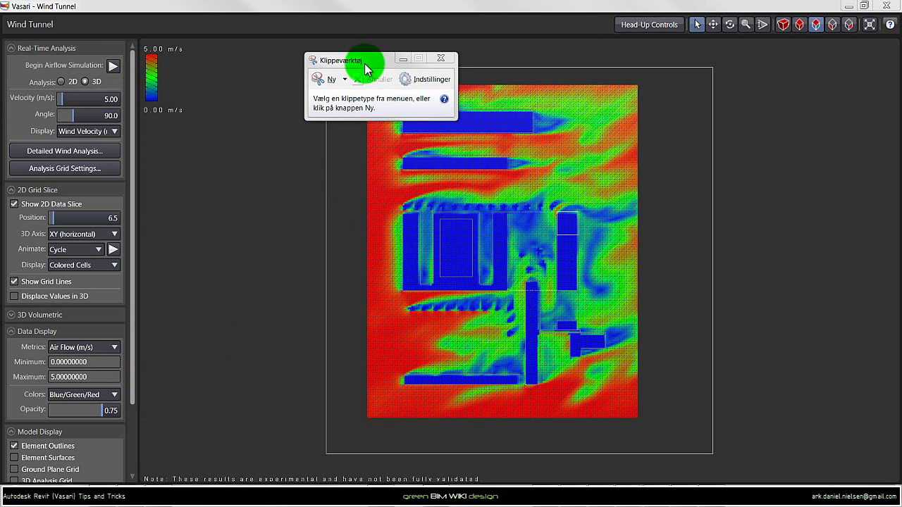
- Capture the wind tunnel's m/s colour scale as a rectangular snip and start saving it as an image
{"action": "left_click", "coordinate": [344, 80]}
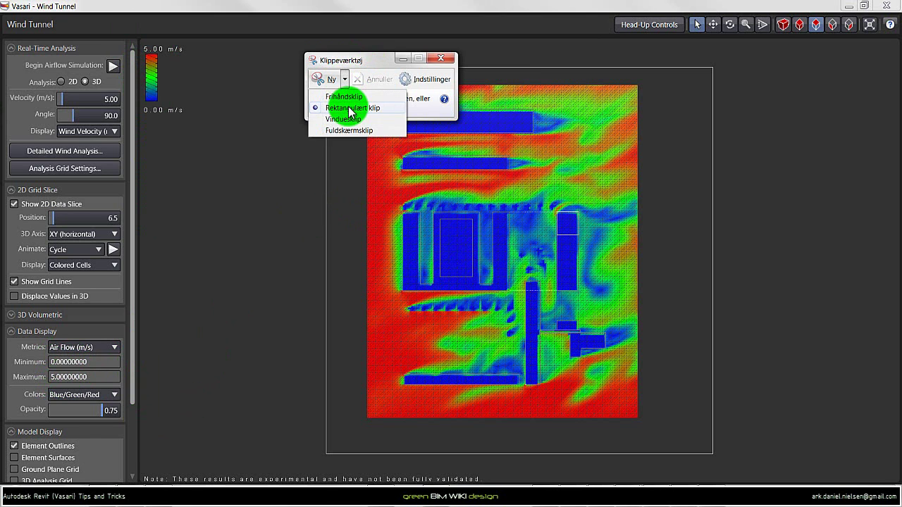
{"action": "left_click", "coordinate": [350, 109]}
{"action": "left_click_drag", "start_coordinate": [141, 41], "coordinate": [187, 120]}
{"action": "right_click", "coordinate": [176, 139]}
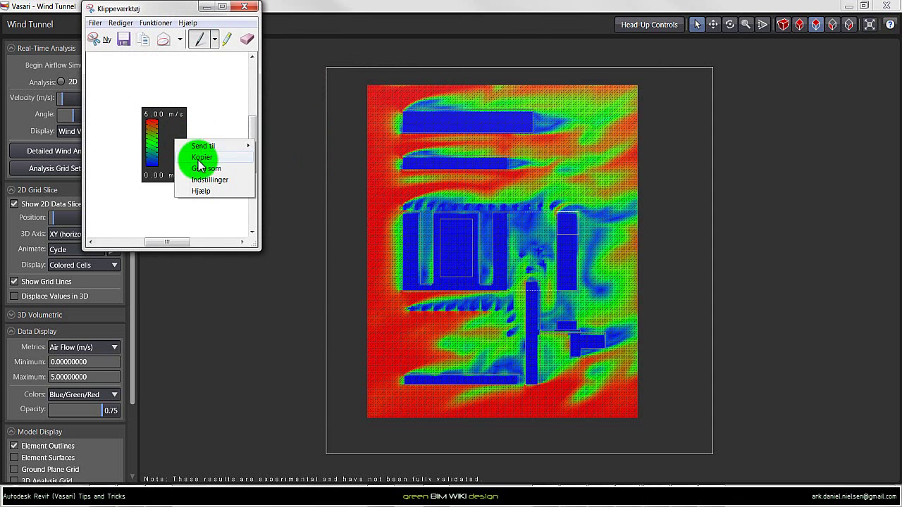
{"action": "left_click", "coordinate": [214, 169]}
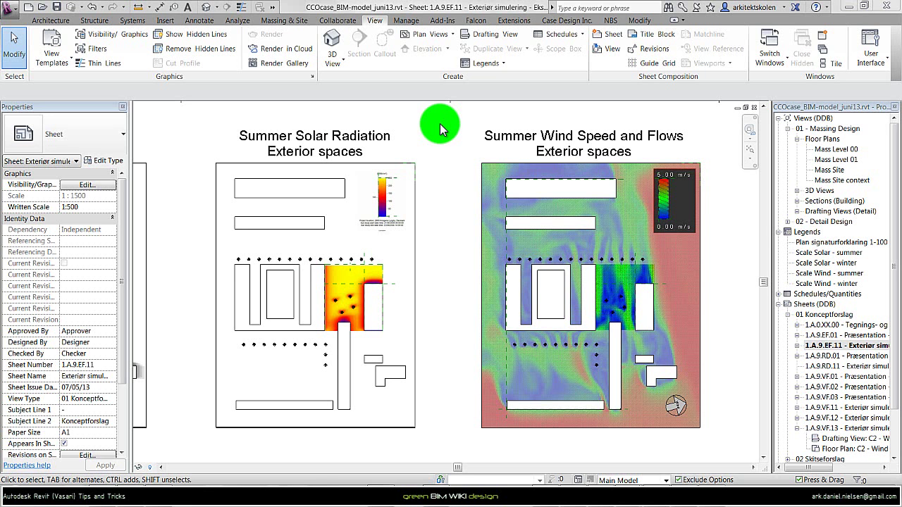
- Create a new legend view named Scale Solar - summer 2 with a custom scale of 1:1500
{"action": "left_click", "coordinate": [493, 63]}
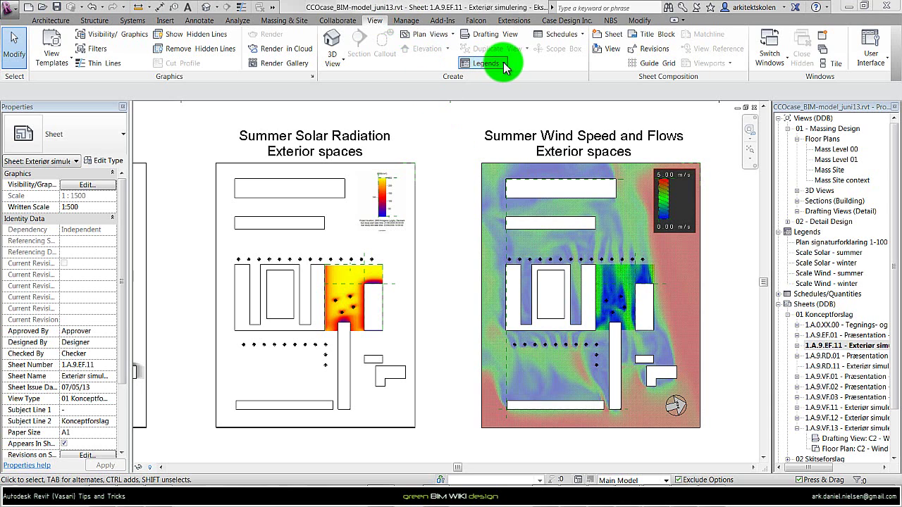
{"action": "left_click", "coordinate": [497, 78]}
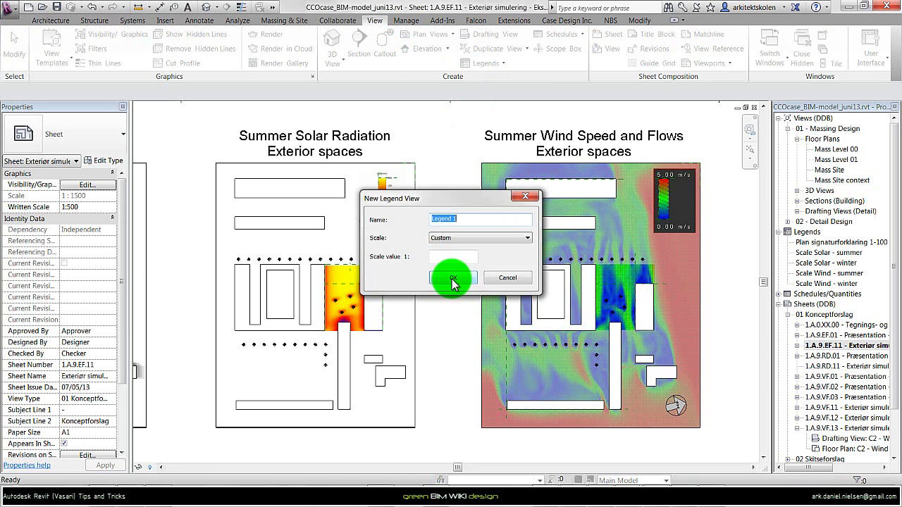
{"action": "type", "text": "Scale Solar - summer"}
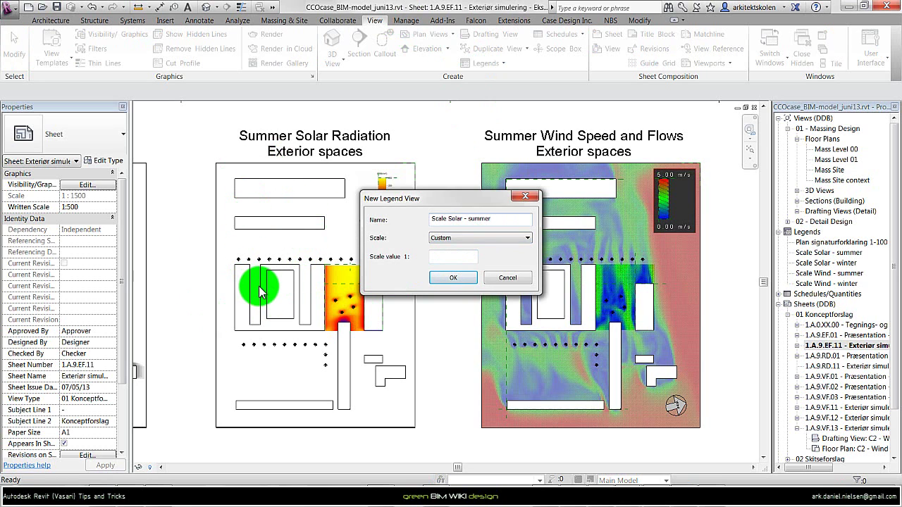
{"action": "left_click", "coordinate": [450, 240]}
{"action": "left_click", "coordinate": [450, 245]}
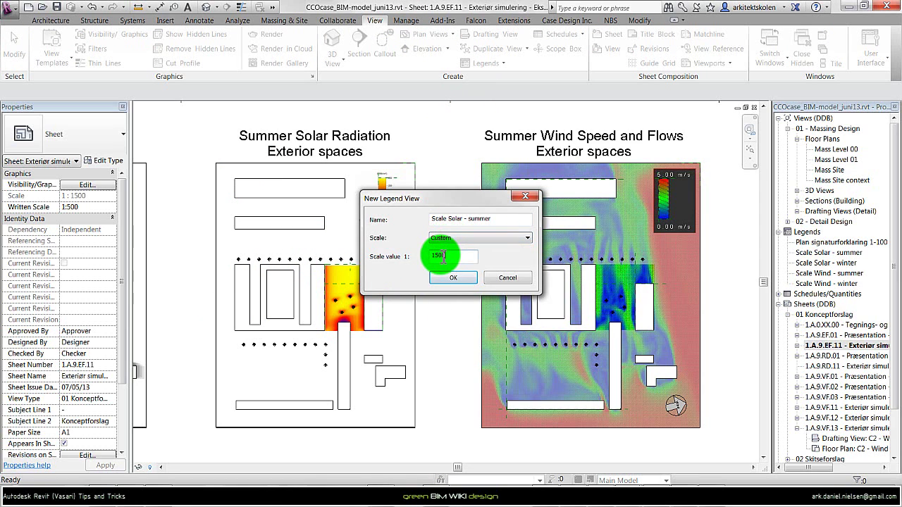
{"action": "left_click", "coordinate": [461, 279]}
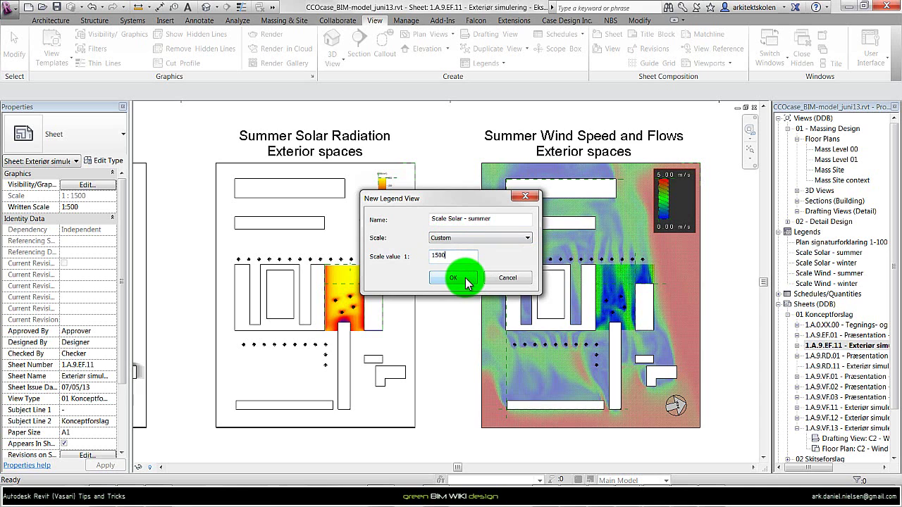
{"action": "type", "text": "2"}
{"action": "left_click", "coordinate": [452, 280]}
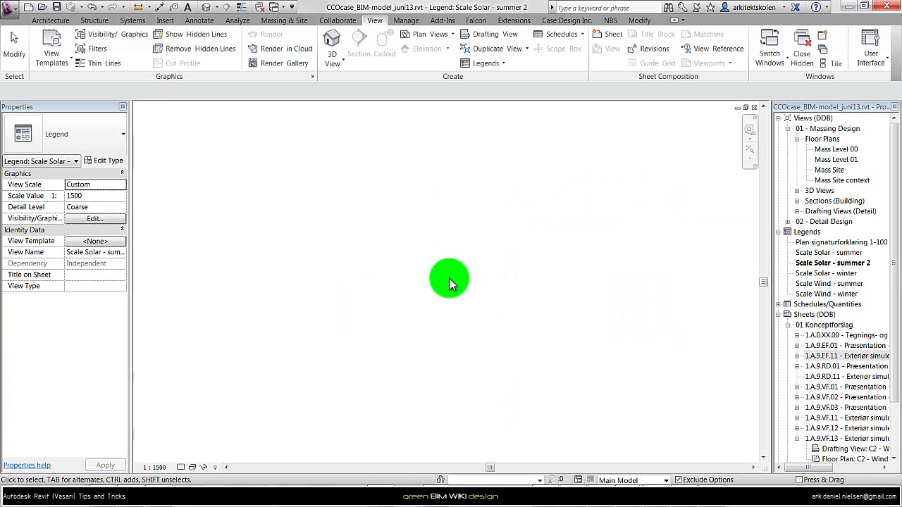
- Draw a horizontal reference plane in the empty legend view and close the view
{"action": "left_click", "coordinate": [52, 21]}
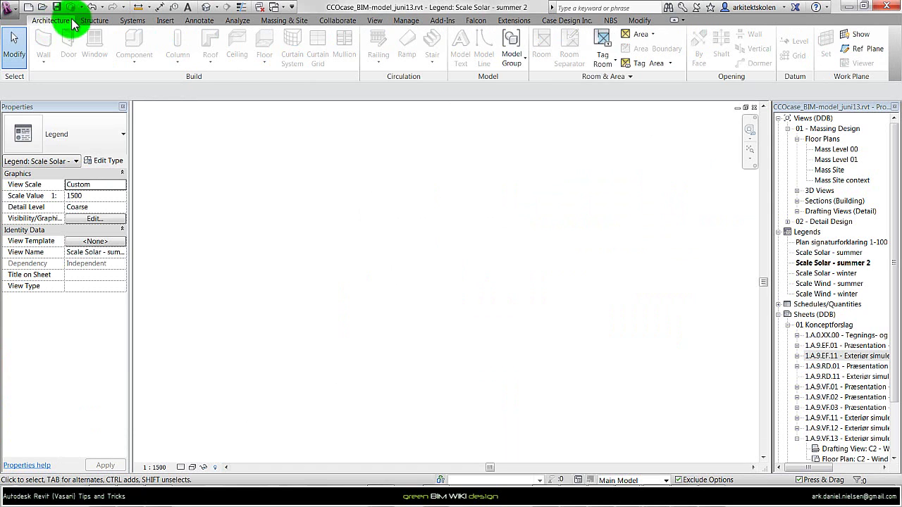
{"action": "left_click", "coordinate": [859, 53]}
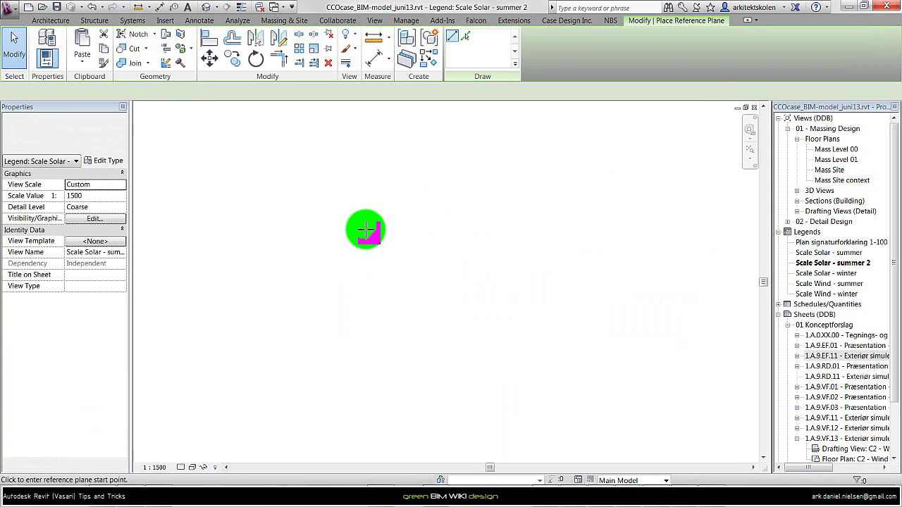
{"action": "left_click", "coordinate": [357, 228]}
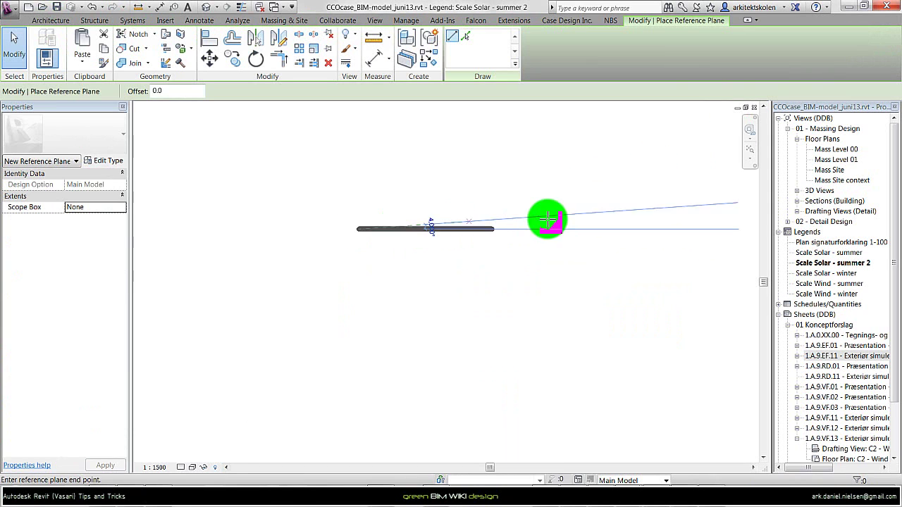
{"action": "left_click", "coordinate": [620, 235]}
{"action": "key", "text": "Escape"}
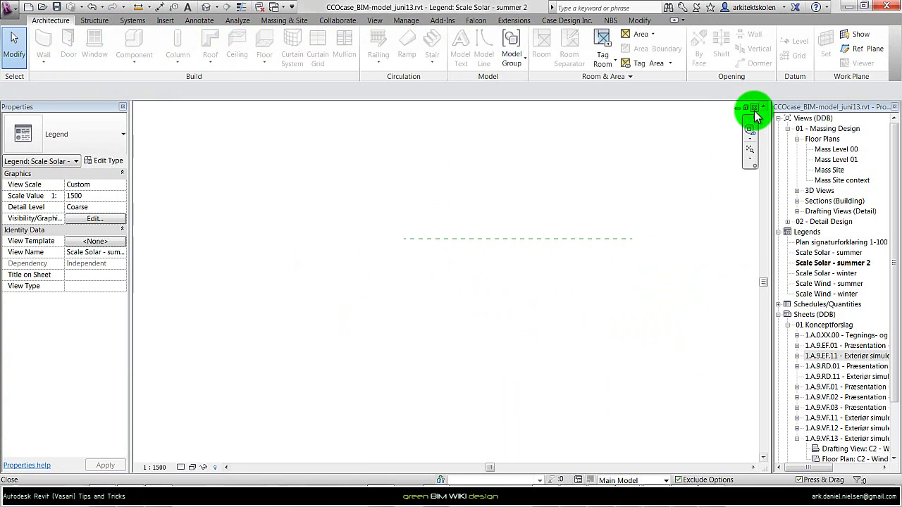
{"action": "left_click", "coordinate": [754, 108]}
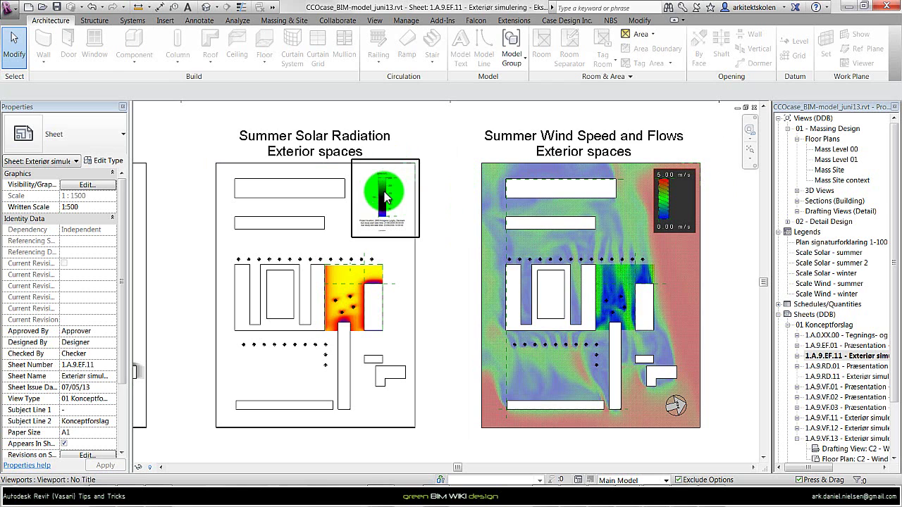
- Place the Scale Solar - summer 2 legend on the sheet between the Summer Solar Radiation and Summer Wind plans
{"action": "scroll", "coordinate": [384, 187], "scroll_direction": "up", "scroll_amount": 2}
{"action": "scroll", "coordinate": [437, 183], "scroll_direction": "up", "scroll_amount": 2}
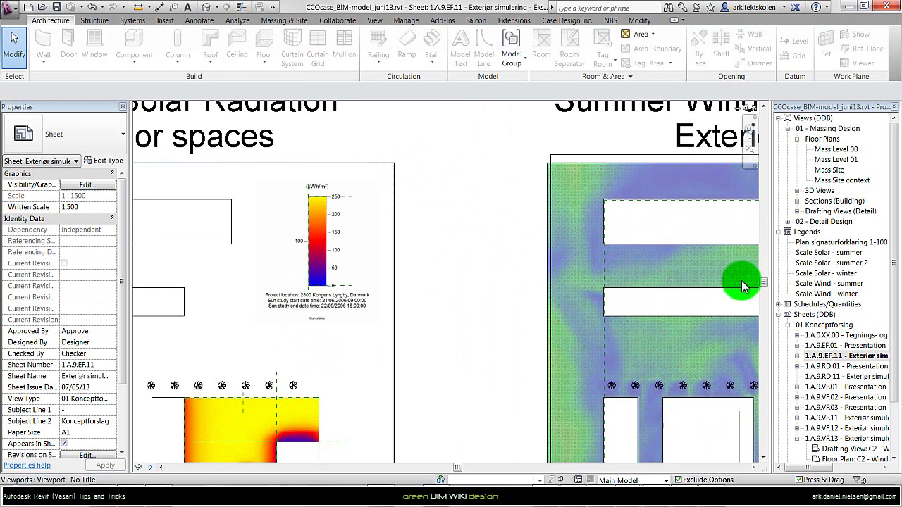
{"action": "left_click", "coordinate": [845, 263]}
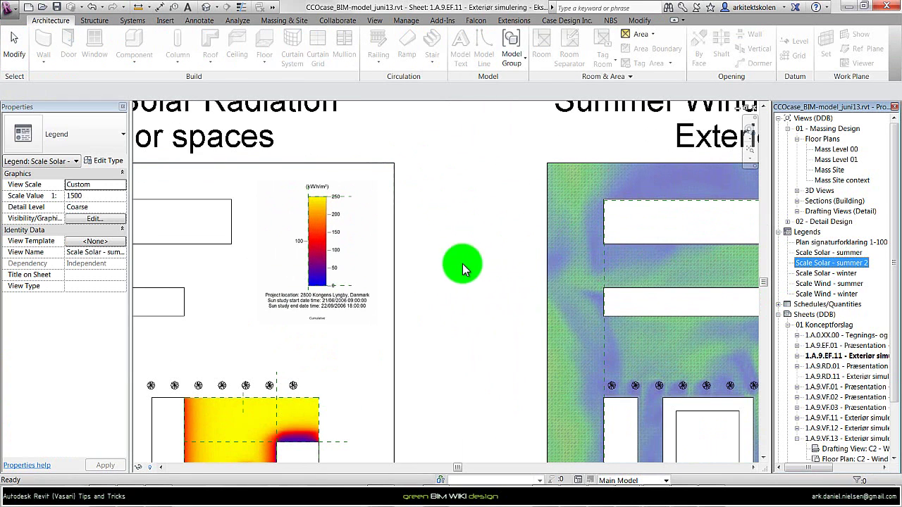
{"action": "left_click_drag", "start_coordinate": [846, 262], "coordinate": [447, 195]}
{"action": "left_click", "coordinate": [435, 182]}
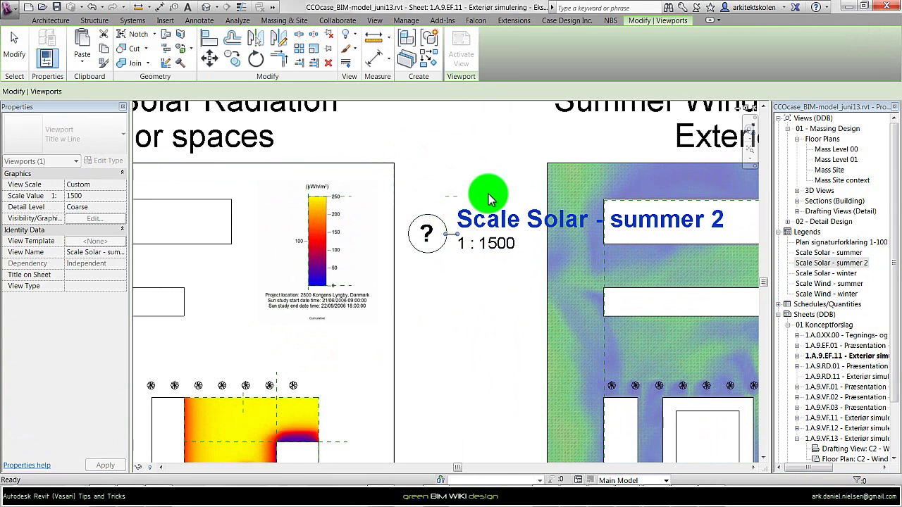
- Change the placed legend's viewport type to No Title and deselect it
{"action": "left_click", "coordinate": [105, 125]}
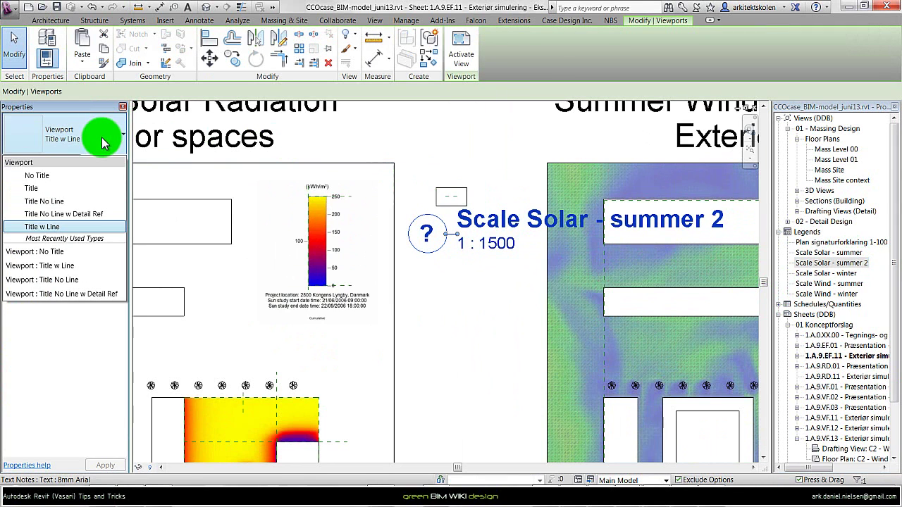
{"action": "left_click", "coordinate": [56, 182]}
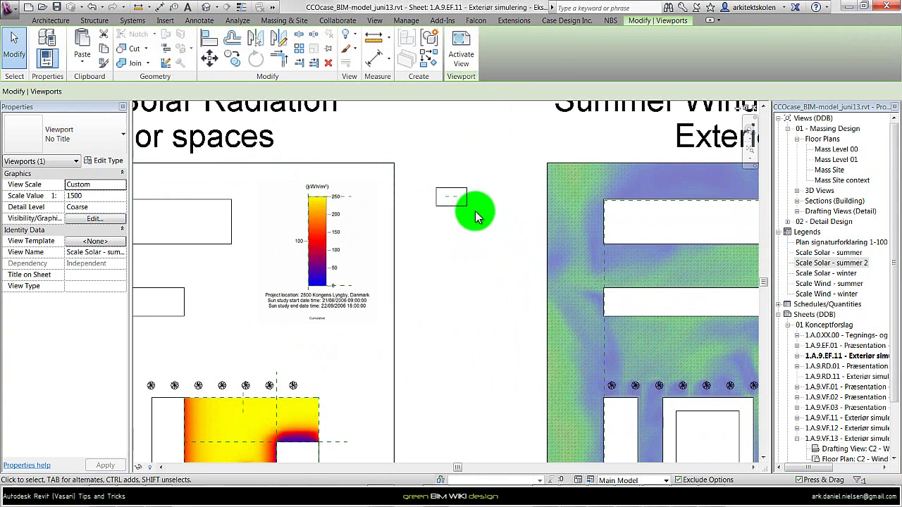
{"action": "key", "text": "Escape"}
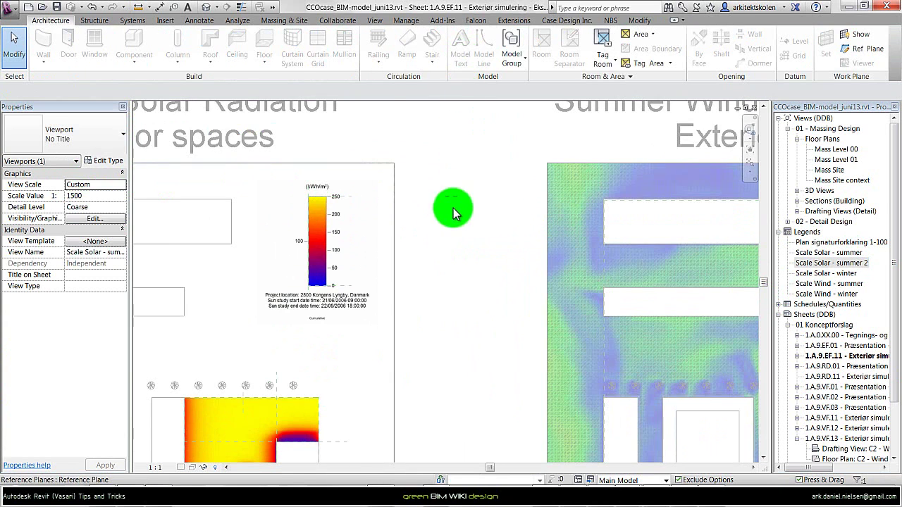
- Copy the reference plane in the activated legend viewport about 45000 straight down, level with the base of the solar scale bar
{"action": "left_click", "coordinate": [540, 194]}
{"action": "scroll", "coordinate": [391, 239], "scroll_direction": "down", "scroll_amount": 4}
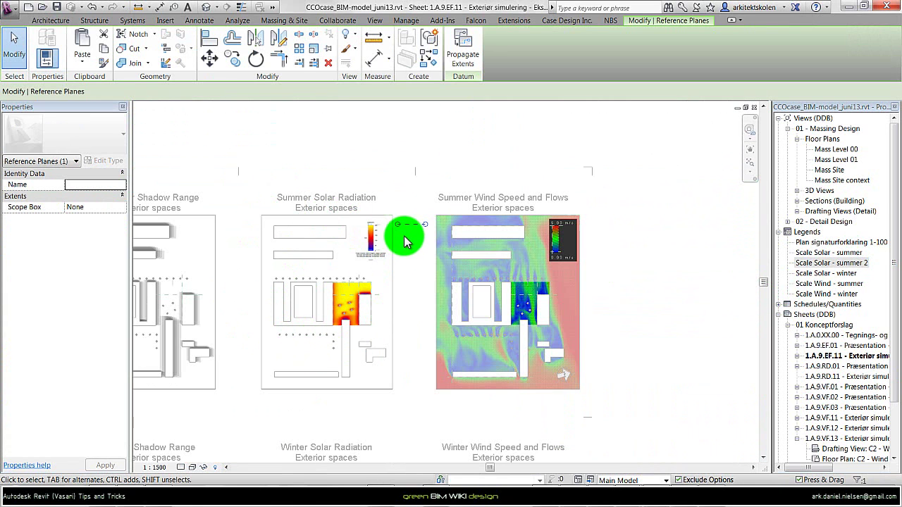
{"action": "scroll", "coordinate": [403, 243], "scroll_direction": "up", "scroll_amount": 4}
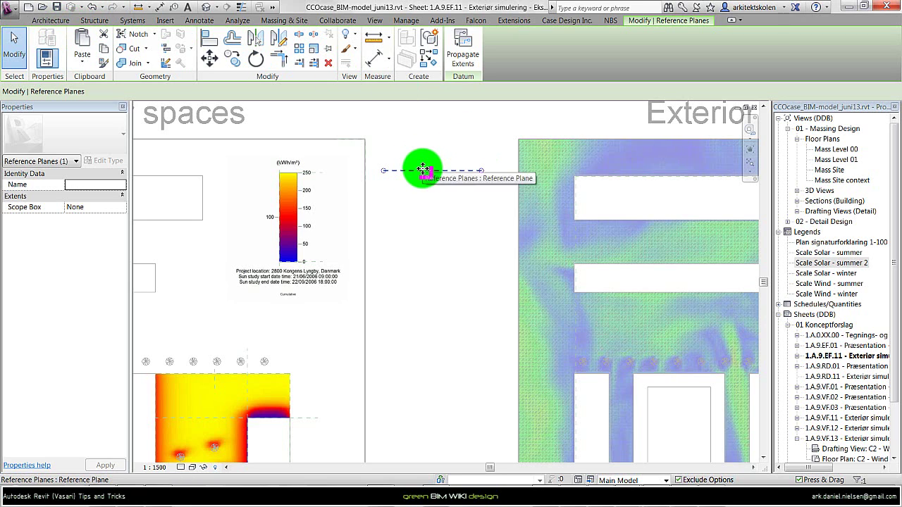
{"action": "key", "text": "c"}
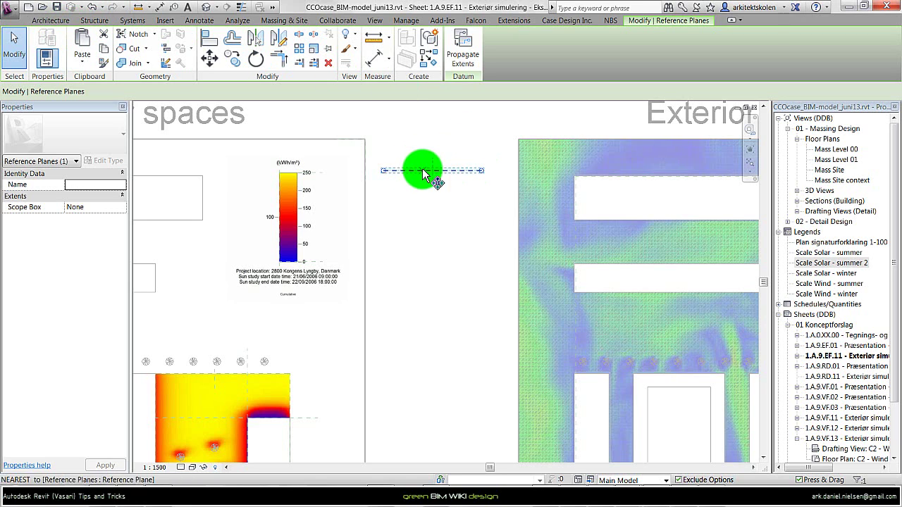
{"action": "key", "text": "o"}
{"action": "left_click", "coordinate": [423, 172]}
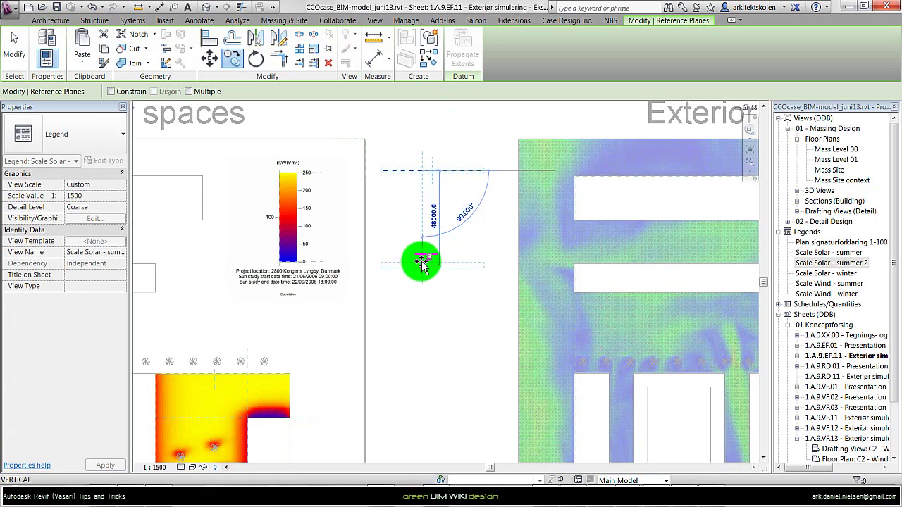
{"action": "left_click", "coordinate": [421, 259]}
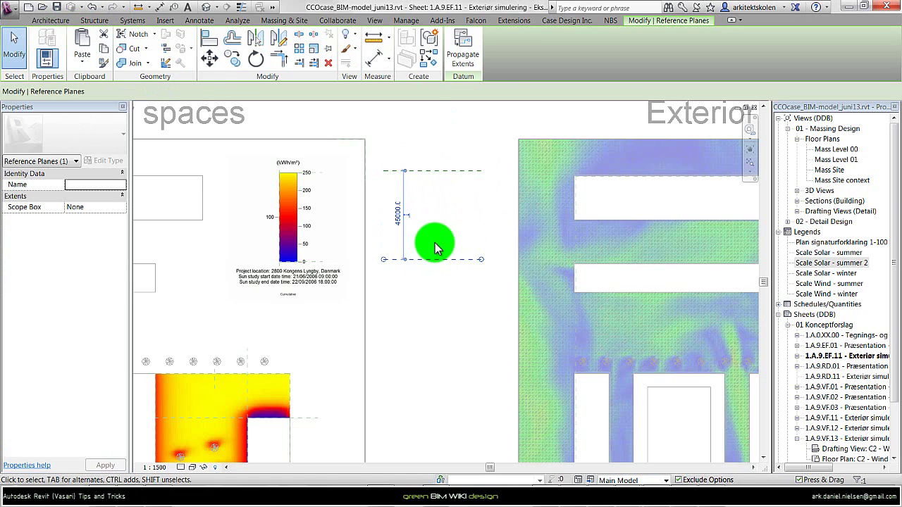
- Draw a vertical reference plane crossing both horizontal reference planes in the activated legend, near their left ends
{"action": "key", "text": "r"}
{"action": "key", "text": "p"}
{"action": "left_click", "coordinate": [409, 152]}
{"action": "left_click", "coordinate": [411, 270]}
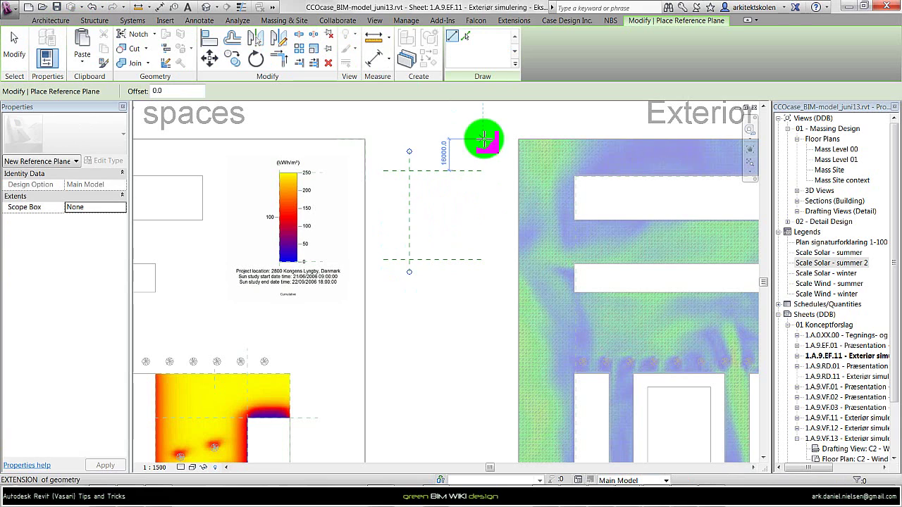
- Draw two short reference planes forming a corner mark up and to the right of the existing ones, beside the wind plan's upper-left corner
{"action": "left_click", "coordinate": [487, 137]}
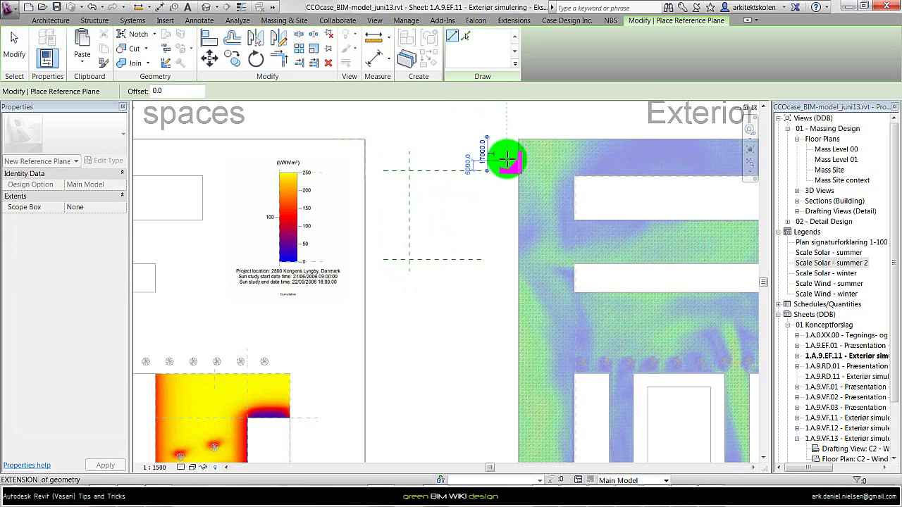
{"action": "left_click_drag", "start_coordinate": [508, 152], "coordinate": [507, 139]}
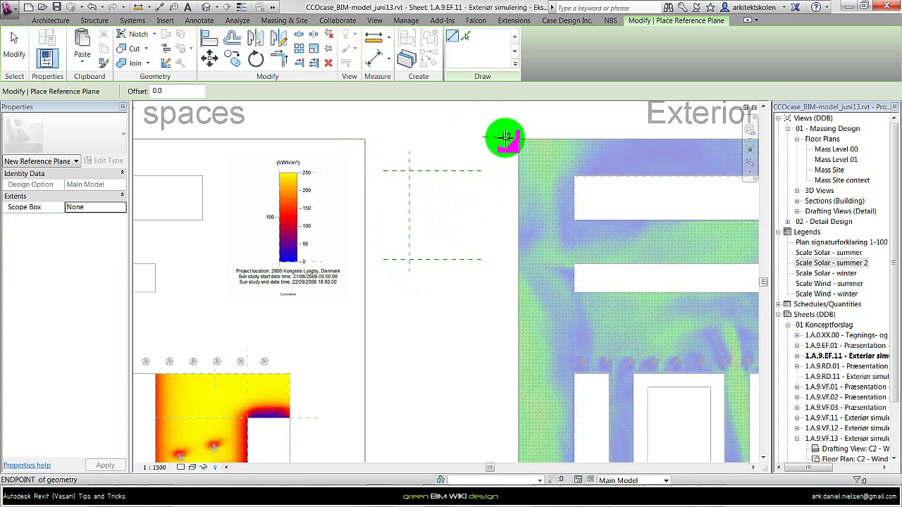
{"action": "left_click", "coordinate": [504, 163]}
{"action": "key", "text": "Escape"}
{"action": "key", "text": "Escape"}
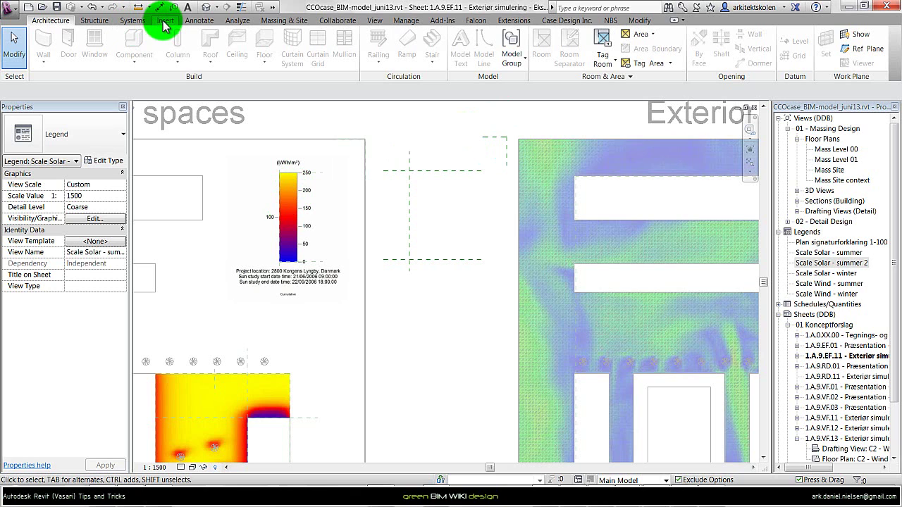
- Import the image Scale_Solar-Radiation_Summer_0-250kwm.jpg and place it over the reference planes in the activated legend
{"action": "left_click", "coordinate": [164, 21]}
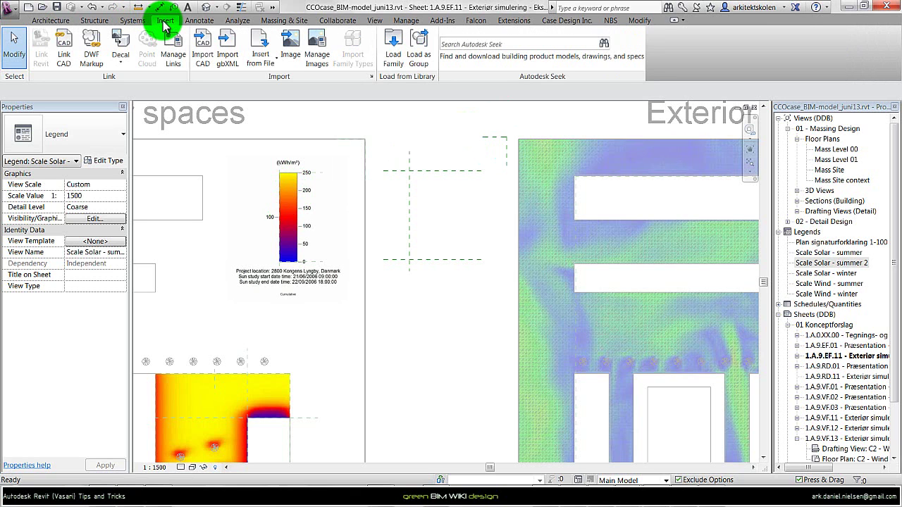
{"action": "left_click", "coordinate": [290, 45]}
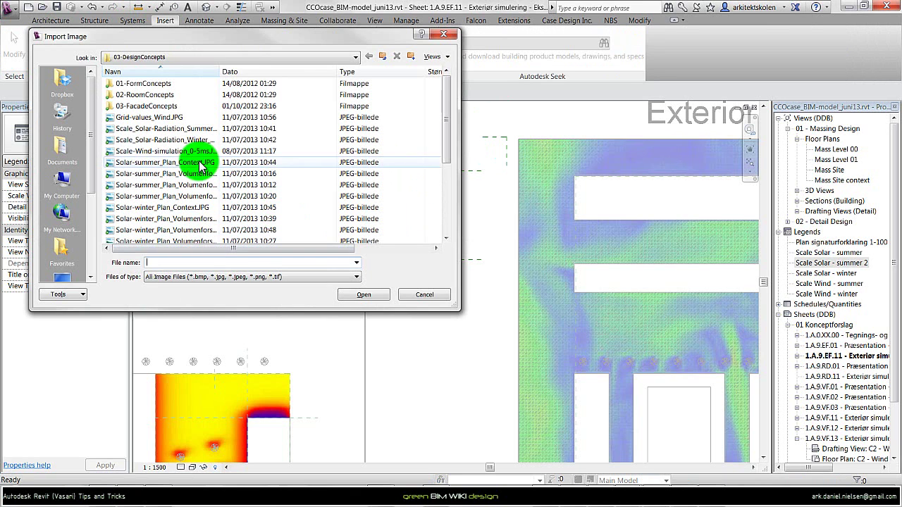
{"action": "left_click_drag", "start_coordinate": [221, 71], "coordinate": [292, 71]}
{"action": "left_click", "coordinate": [204, 185]}
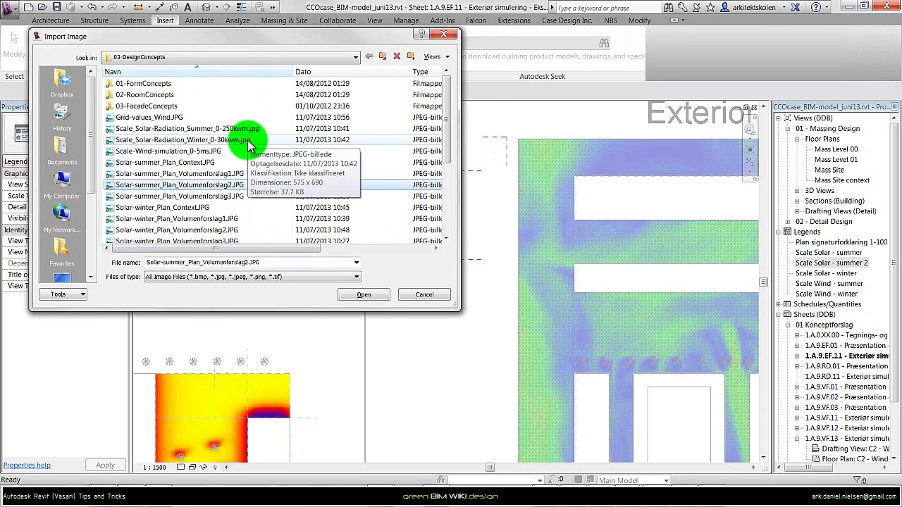
{"action": "left_click", "coordinate": [241, 129]}
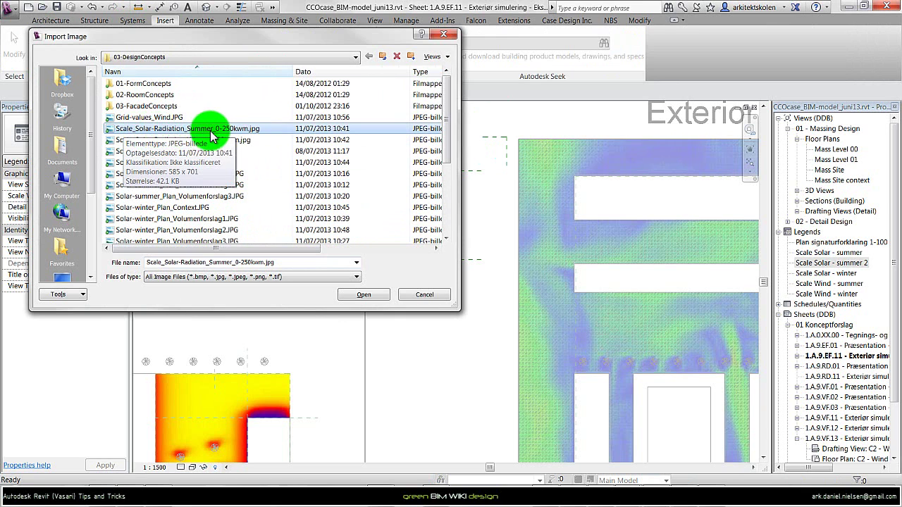
{"action": "left_click", "coordinate": [363, 295]}
{"action": "left_click", "coordinate": [402, 270]}
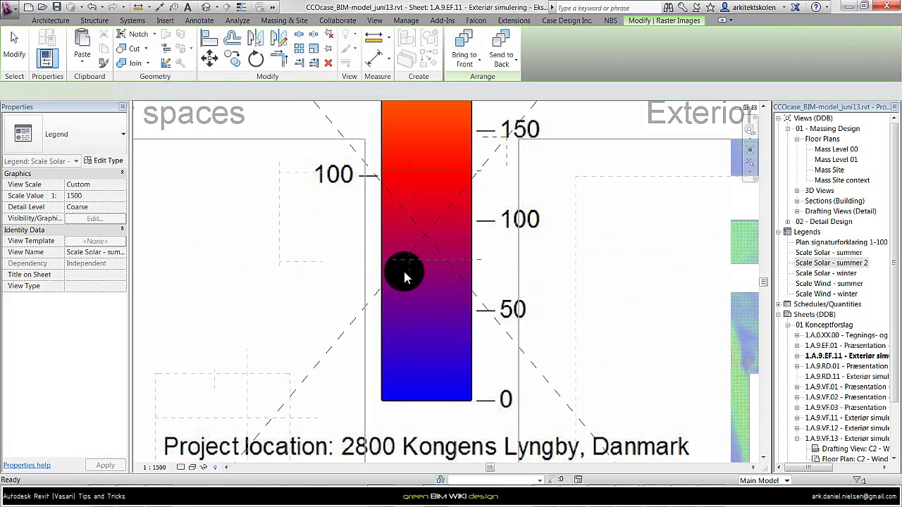
- Move the solar scale image so its colour bar's top-left corner sits on the intersection of the upper and vertical reference planes
{"action": "scroll", "coordinate": [401, 275], "scroll_direction": "down", "scroll_amount": 2}
{"action": "scroll", "coordinate": [401, 276], "scroll_direction": "down", "scroll_amount": 2}
{"action": "scroll", "coordinate": [412, 258], "scroll_direction": "up", "scroll_amount": 1}
{"action": "left_click", "coordinate": [524, 127]}
{"action": "left_click_drag", "start_coordinate": [525, 129], "coordinate": [438, 227]}
{"action": "scroll", "coordinate": [355, 236], "scroll_direction": "up", "scroll_amount": 2}
{"action": "left_click_drag", "start_coordinate": [355, 232], "coordinate": [467, 202]}
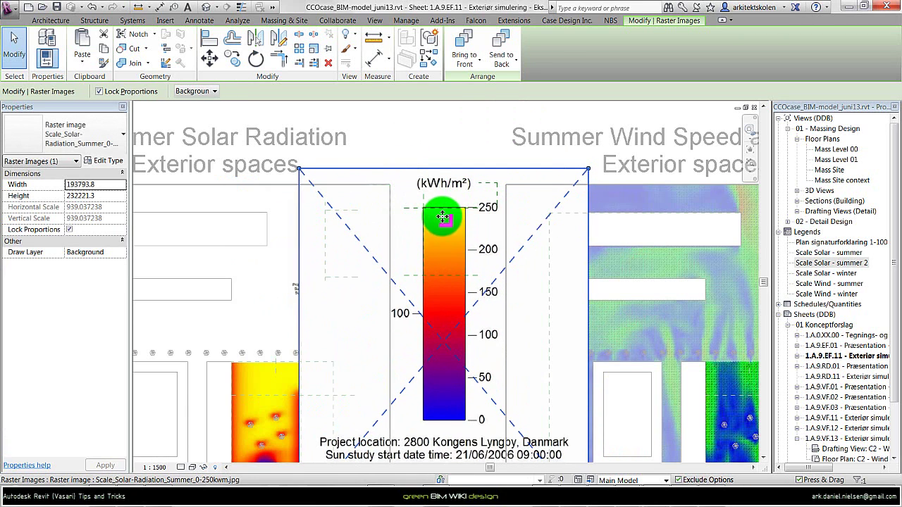
{"action": "scroll", "coordinate": [423, 209], "scroll_direction": "up", "scroll_amount": 4}
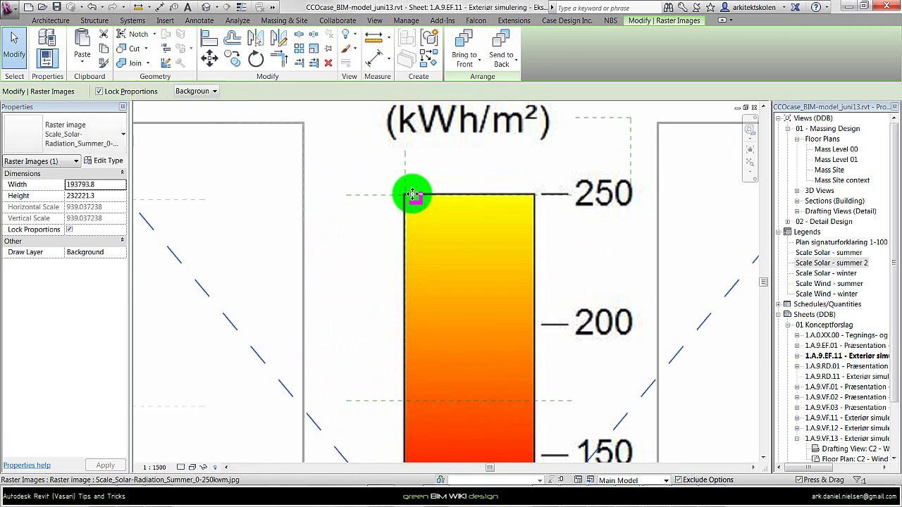
{"action": "left_click_drag", "start_coordinate": [413, 194], "coordinate": [413, 195]}
{"action": "scroll", "coordinate": [412, 195], "scroll_direction": "down", "scroll_amount": 5}
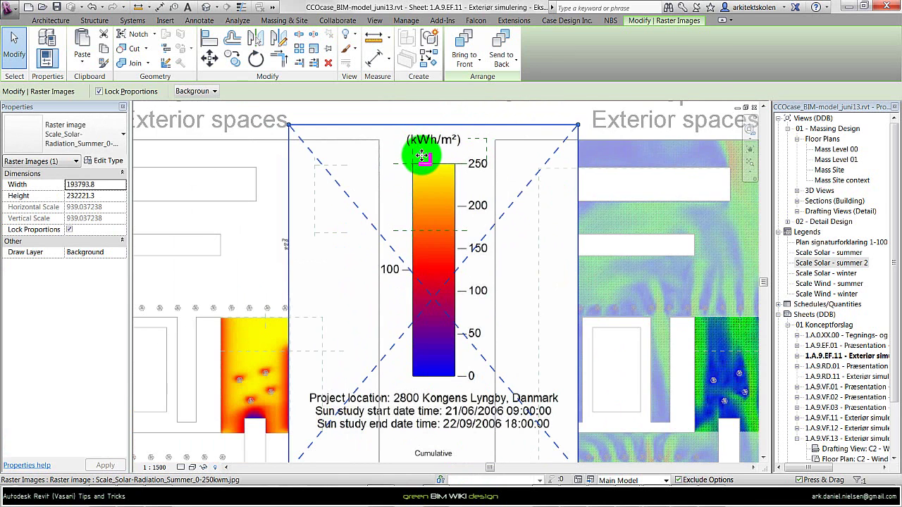
- Scale the solar image graphically from the colour bar's top-left corner so the bar's base meets the lower reference plane, and check the fit
{"action": "left_click", "coordinate": [314, 48]}
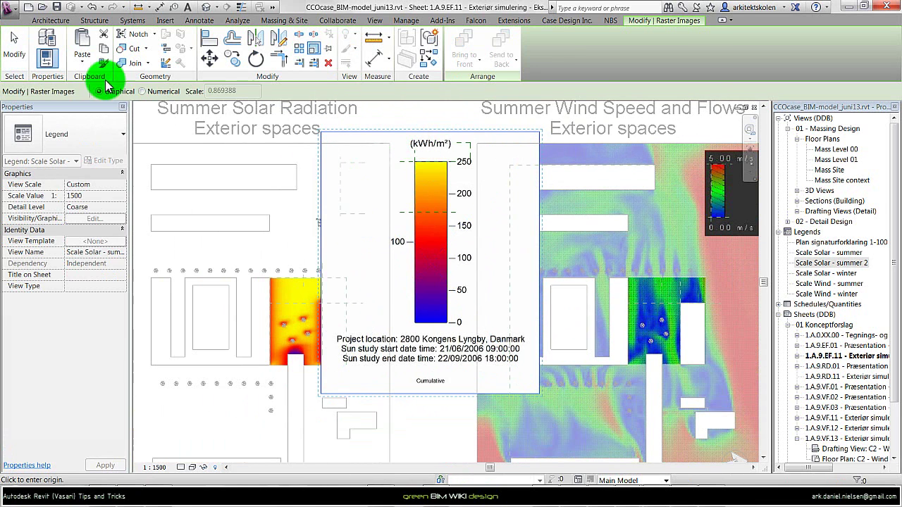
{"action": "left_click", "coordinate": [415, 162]}
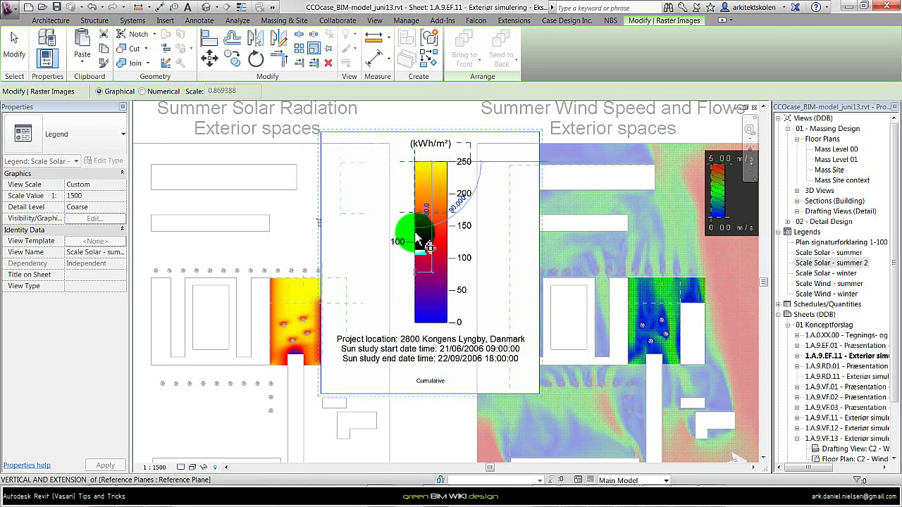
{"action": "scroll", "coordinate": [414, 317], "scroll_direction": "up", "scroll_amount": 3}
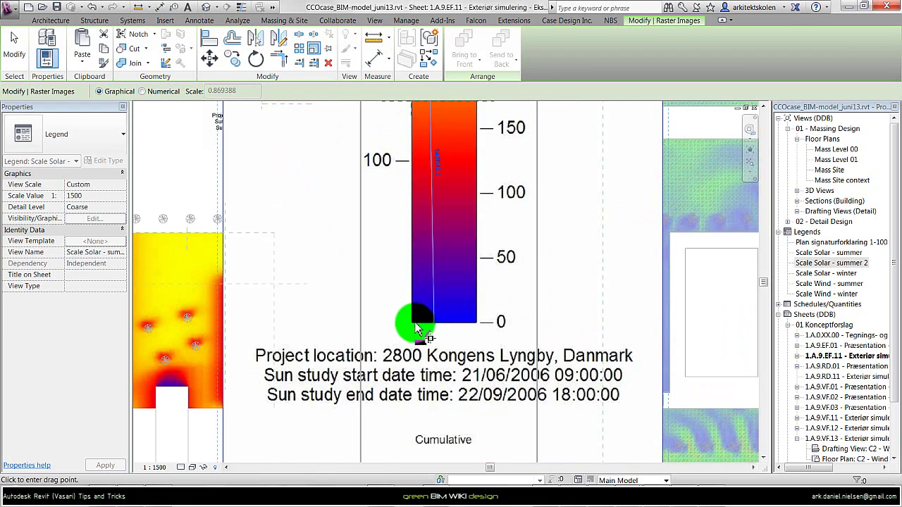
{"action": "scroll", "coordinate": [409, 310], "scroll_direction": "down", "scroll_amount": 2}
{"action": "scroll", "coordinate": [409, 310], "scroll_direction": "down", "scroll_amount": 2}
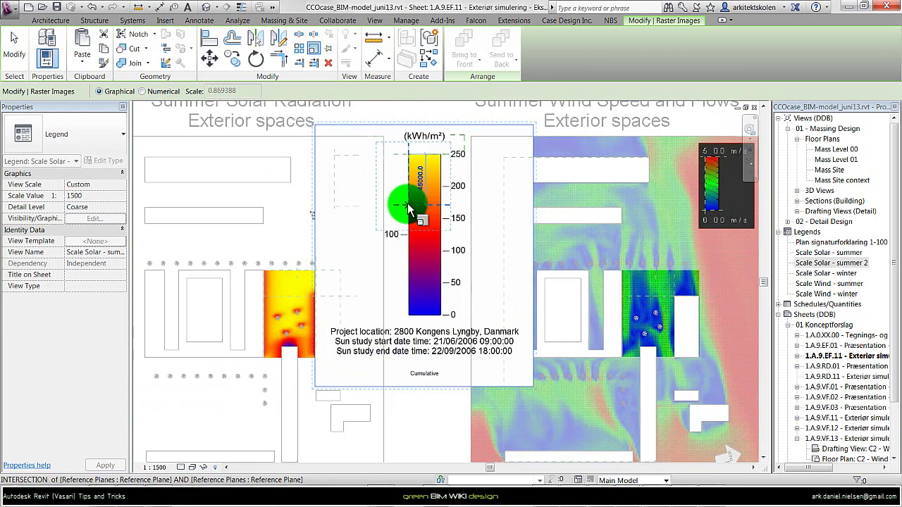
{"action": "left_click", "coordinate": [459, 162]}
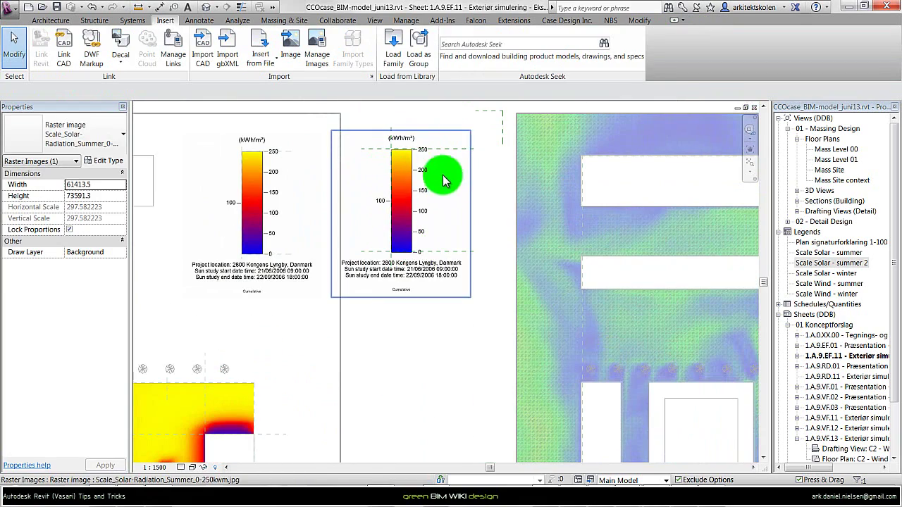
{"action": "key", "text": "Escape"}
{"action": "left_click", "coordinate": [398, 149]}
{"action": "scroll", "coordinate": [398, 149], "scroll_direction": "up", "scroll_amount": 5}
{"action": "scroll", "coordinate": [391, 147], "scroll_direction": "down", "scroll_amount": 4}
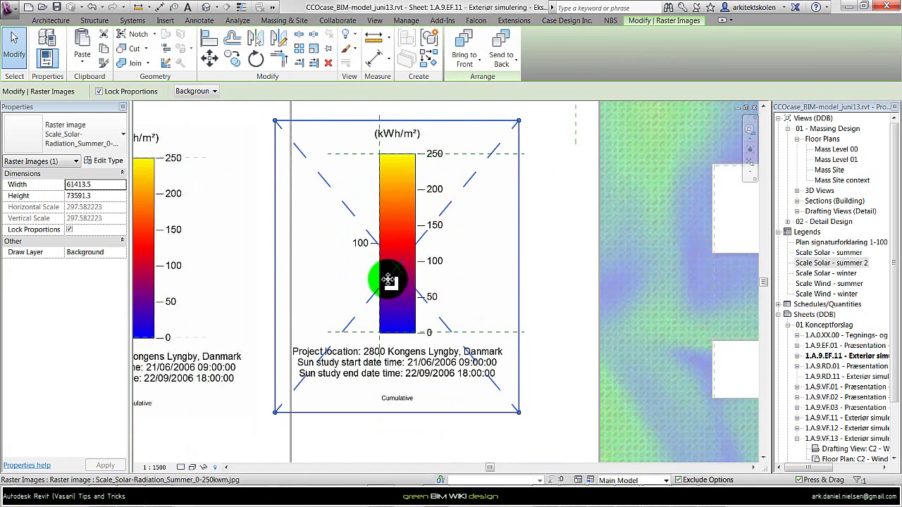
{"action": "scroll", "coordinate": [429, 353], "scroll_direction": "down", "scroll_amount": 3}
{"action": "key", "text": "Escape"}
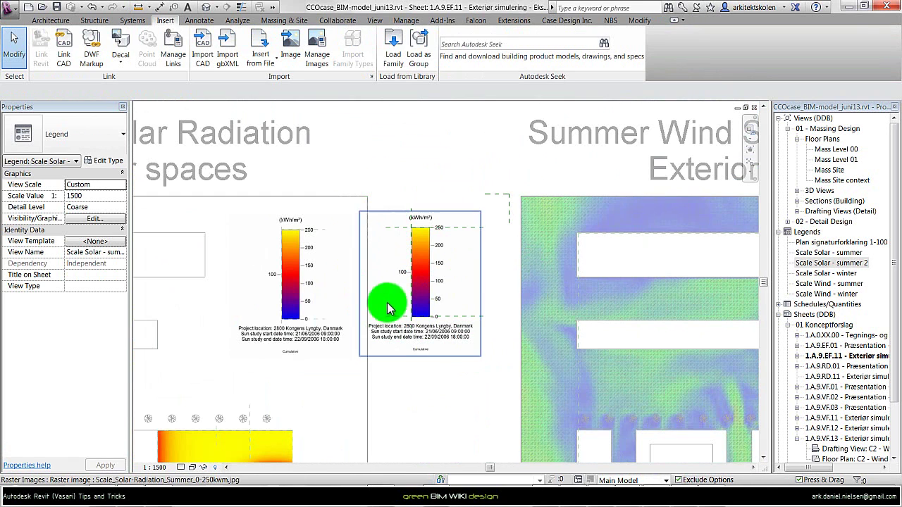
- Deactivate the legend viewport and move it by its corner mark onto the upper-right frame corner of the Summer Shadow Range plan
{"action": "right_click", "coordinate": [474, 145]}
{"action": "left_click", "coordinate": [518, 192]}
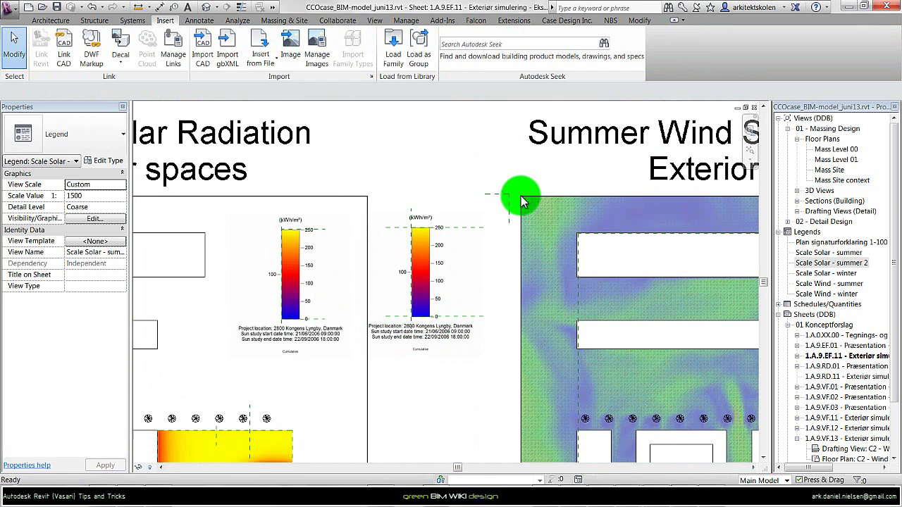
{"action": "left_click", "coordinate": [465, 268]}
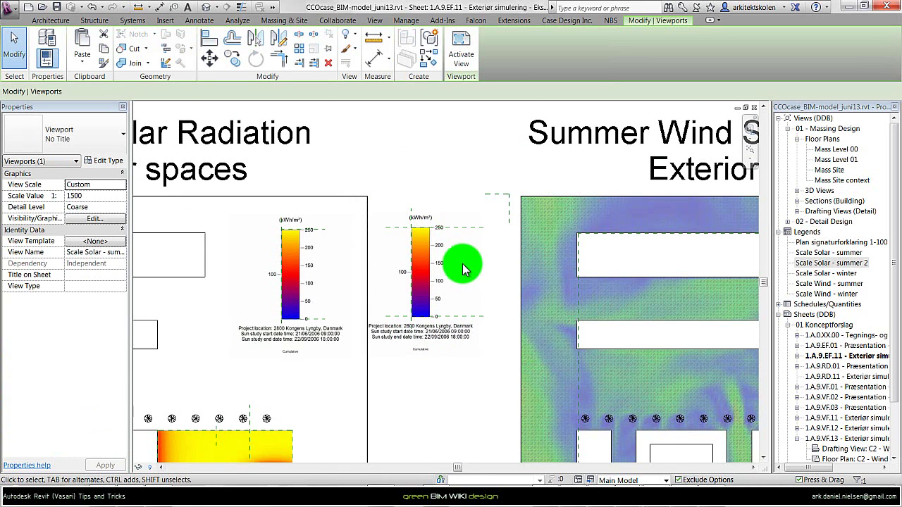
{"action": "key", "text": "m"}
{"action": "key", "text": "v"}
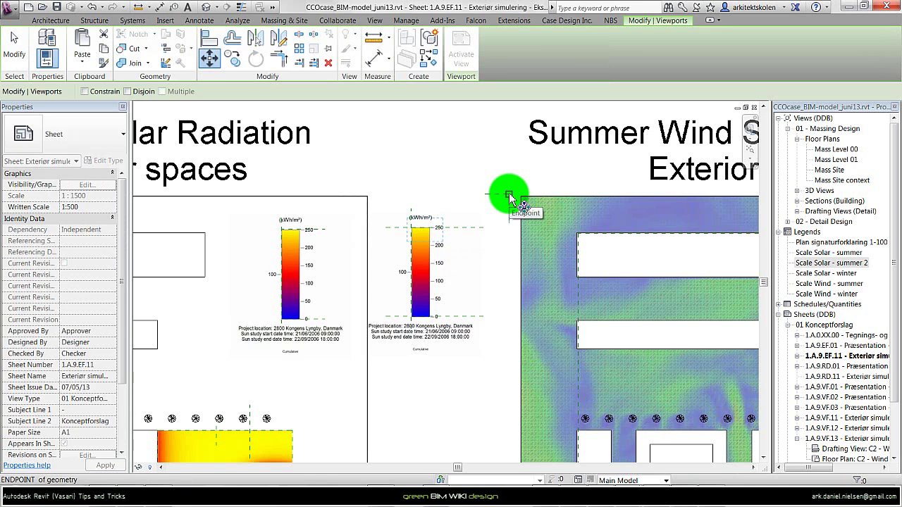
{"action": "left_click", "coordinate": [509, 192]}
{"action": "scroll", "coordinate": [508, 209], "scroll_direction": "down", "scroll_amount": 3}
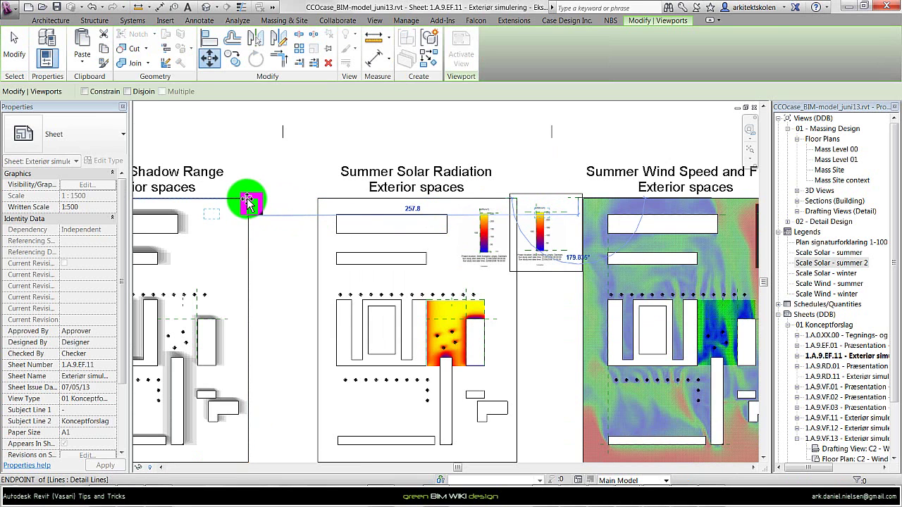
{"action": "left_click", "coordinate": [247, 198]}
{"action": "left_click", "coordinate": [307, 239]}
{"action": "scroll", "coordinate": [138, 338], "scroll_direction": "down", "scroll_amount": 2}
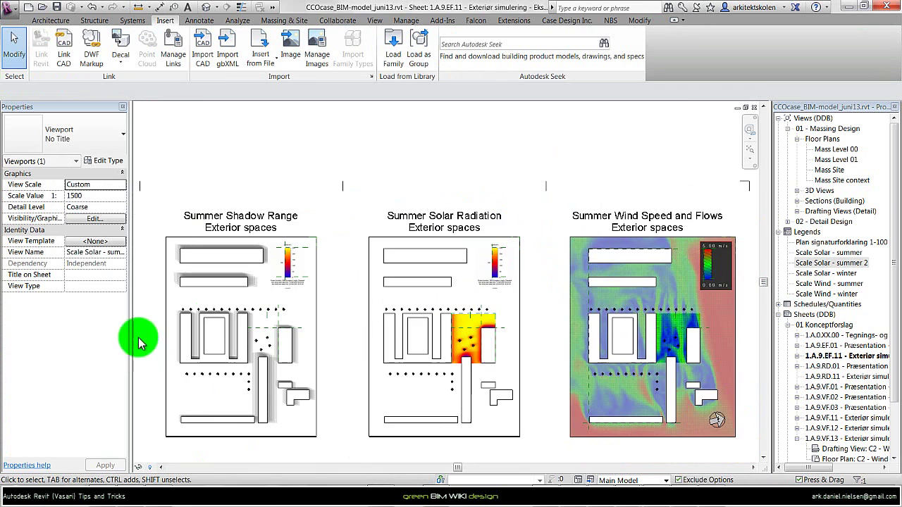
{"action": "scroll", "coordinate": [171, 378], "scroll_direction": "up", "scroll_amount": 3}
{"action": "scroll", "coordinate": [254, 253], "scroll_direction": "down", "scroll_amount": 1}
{"action": "scroll", "coordinate": [252, 248], "scroll_direction": "up", "scroll_amount": 1}
{"action": "scroll", "coordinate": [322, 217], "scroll_direction": "up", "scroll_amount": 2}
{"action": "scroll", "coordinate": [464, 222], "scroll_direction": "down", "scroll_amount": 1}
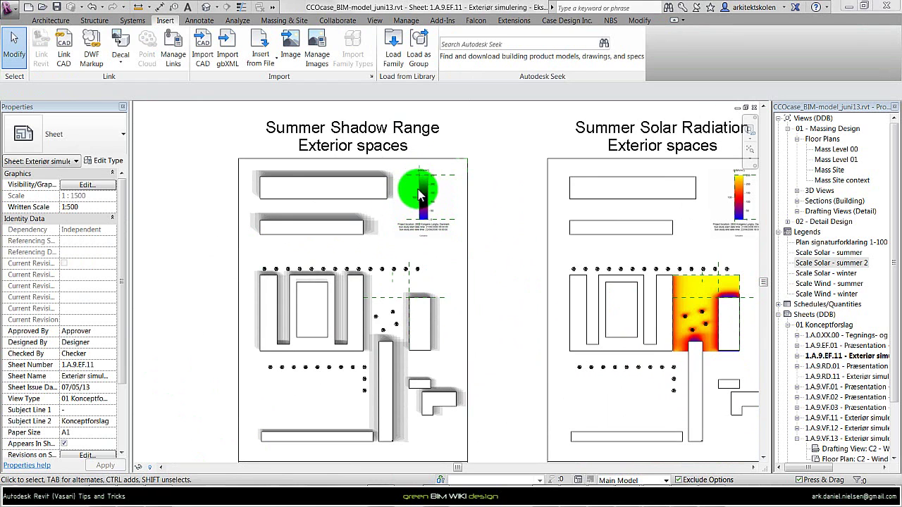
- Duplicate the Scale Solar - summer 2 legend with detailing and delete the solar scale image from the copy
{"action": "left_click", "coordinate": [828, 264]}
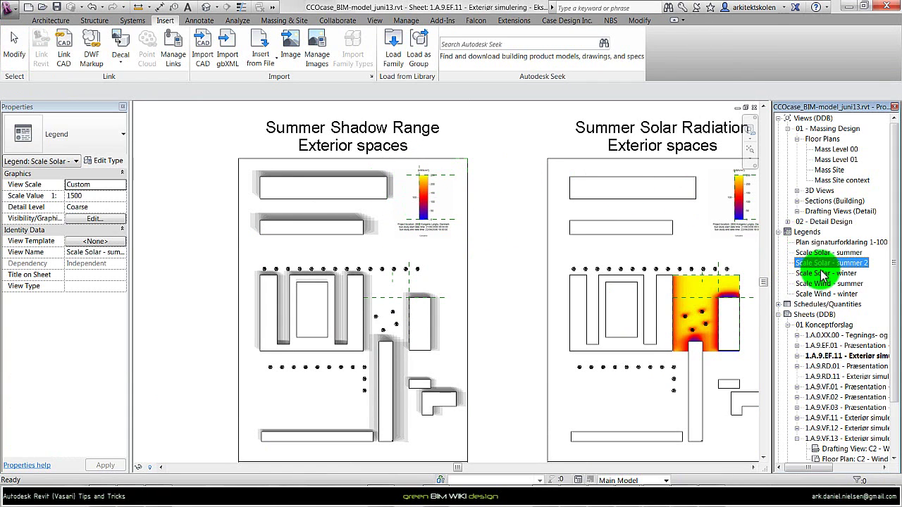
{"action": "right_click", "coordinate": [829, 264]}
{"action": "mouse_move", "coordinate": [790, 334]}
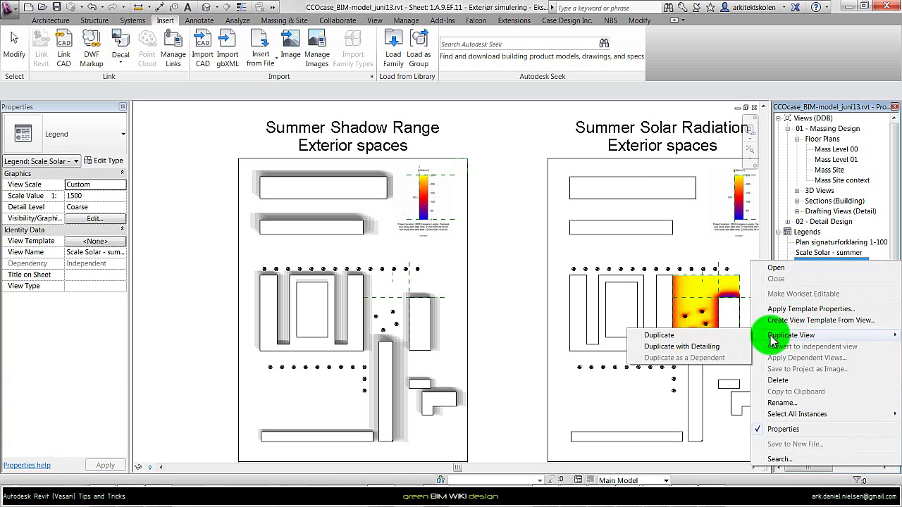
{"action": "left_click", "coordinate": [718, 348]}
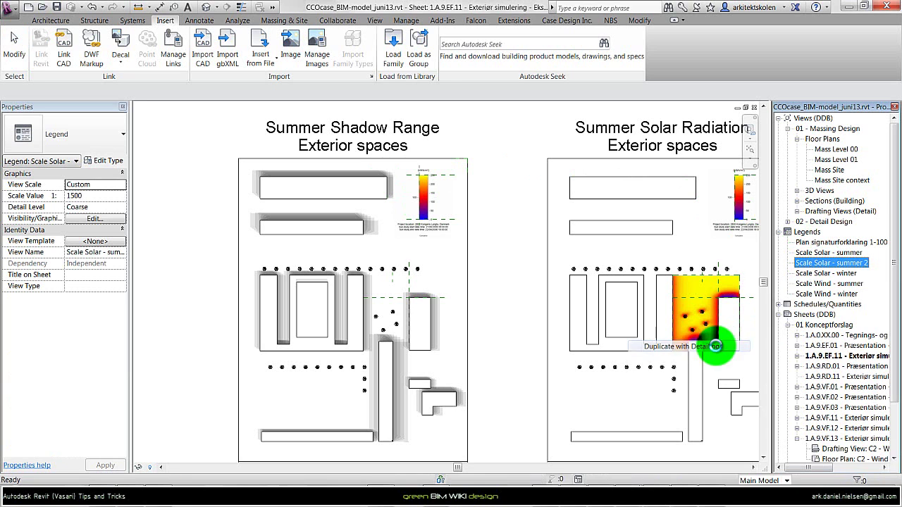
{"action": "left_click", "coordinate": [425, 217]}
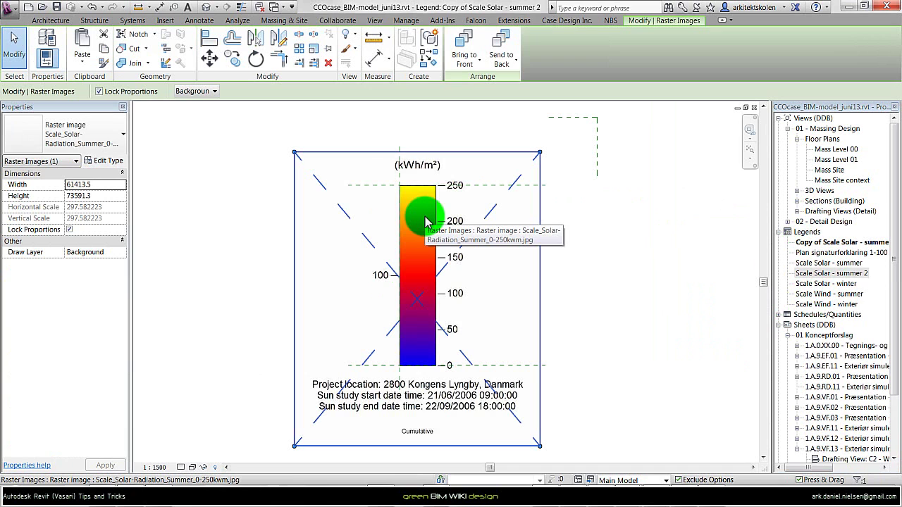
{"action": "key", "text": "Delete"}
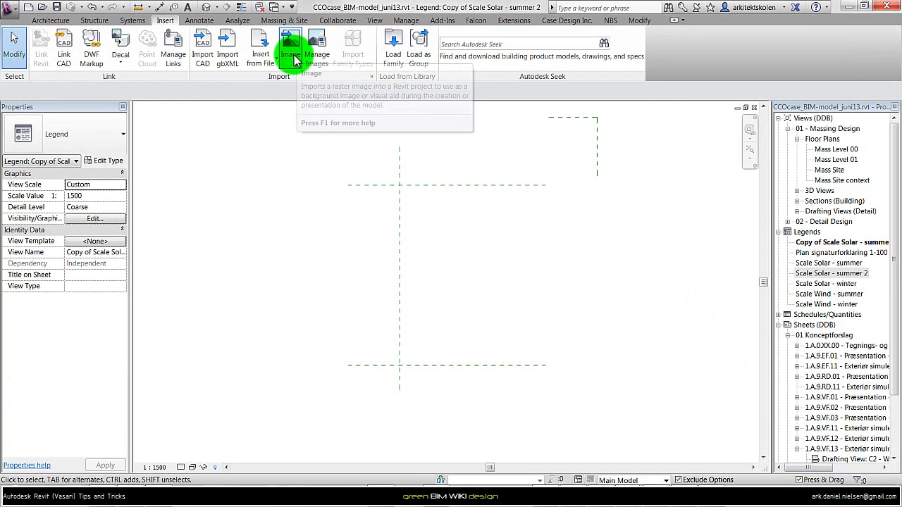
- Import Scale-Wind-simulation_0-5ms.JPG into the copied legend and align its colour bar's top-left corner with the upper reference plane intersection
{"action": "left_click", "coordinate": [292, 55]}
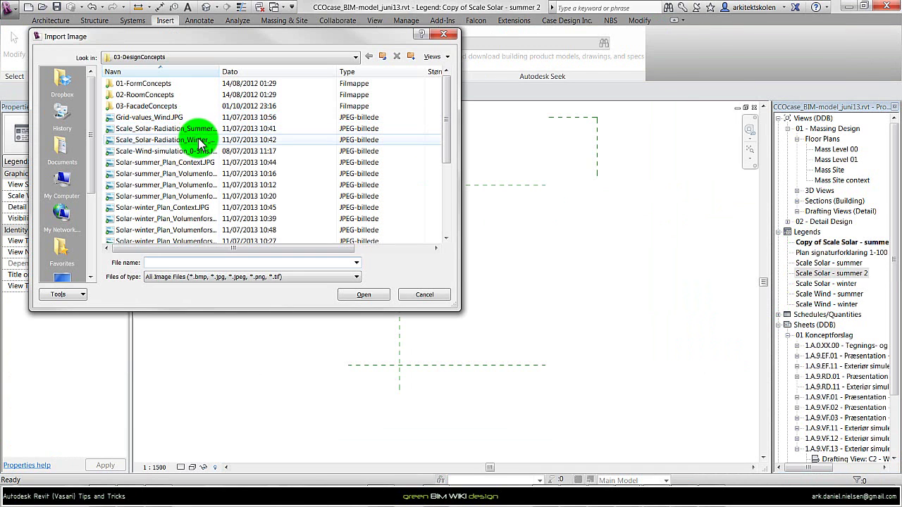
{"action": "left_click", "coordinate": [201, 152]}
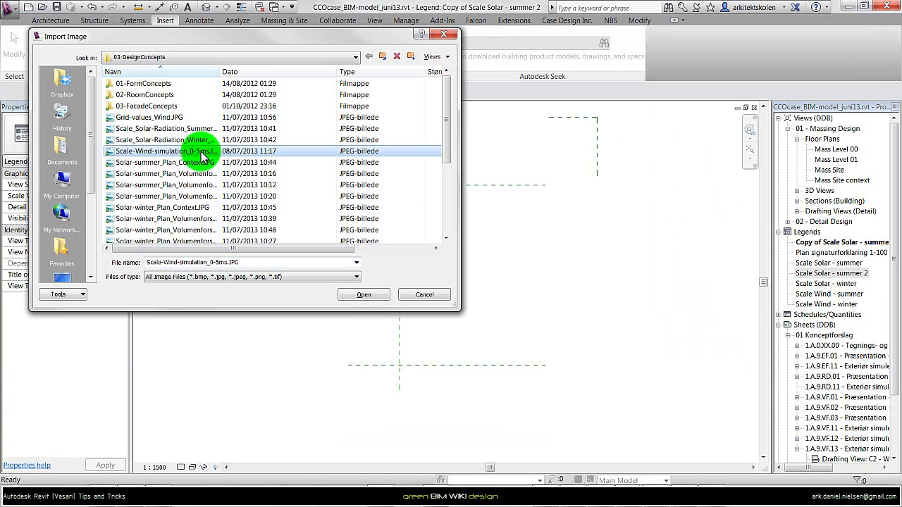
{"action": "left_click", "coordinate": [362, 294]}
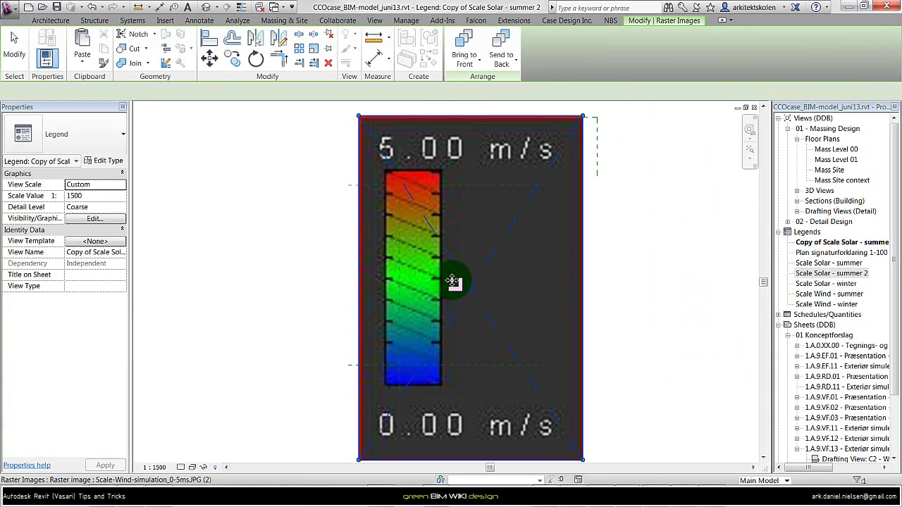
{"action": "left_click", "coordinate": [471, 294]}
{"action": "mouse_move", "coordinate": [453, 238]}
{"action": "left_mouse_down"}
{"action": "mouse_move", "coordinate": [465, 255]}
{"action": "mouse_move", "coordinate": [454, 228]}
{"action": "left_mouse_up"}
{"action": "scroll", "coordinate": [455, 229], "scroll_direction": "down", "scroll_amount": 1}
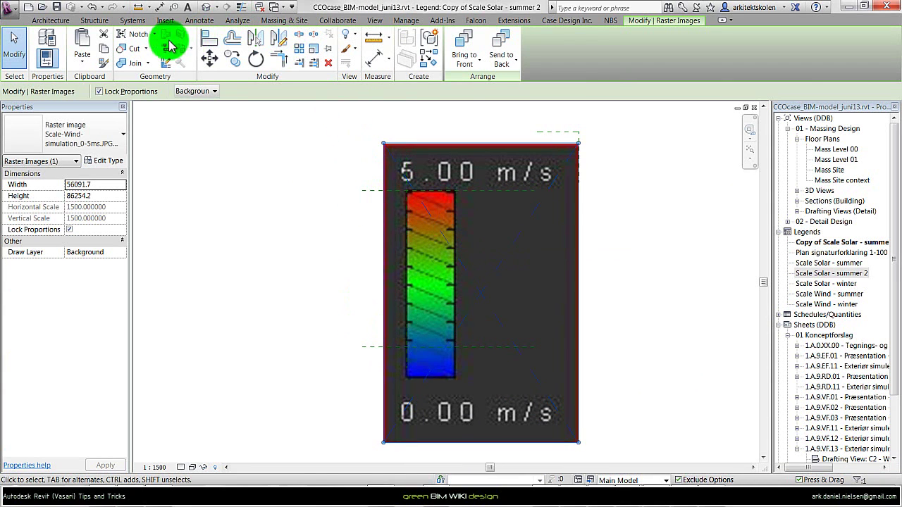
- Scale the wind image graphically from its colour bar's top-left corner so the bar's base meets the lower reference plane
{"action": "left_click", "coordinate": [317, 52]}
{"action": "left_click", "coordinate": [422, 191]}
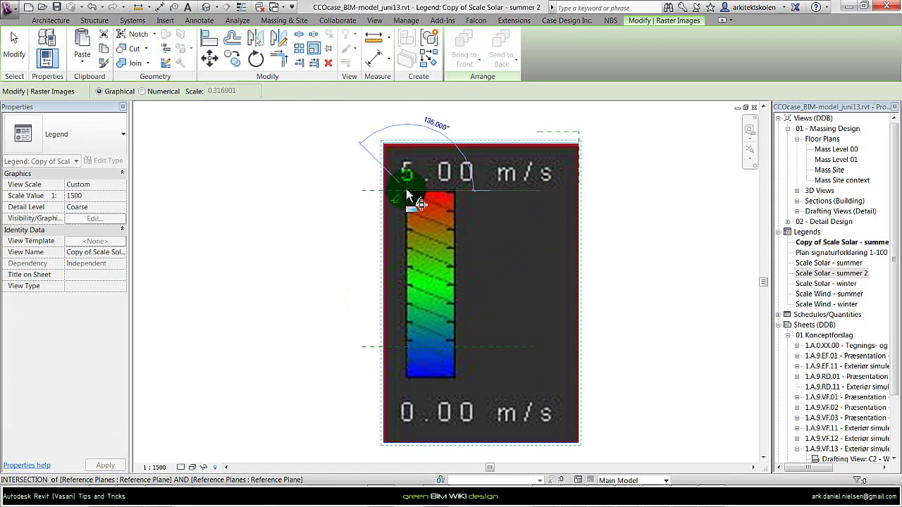
{"action": "left_click", "coordinate": [405, 382]}
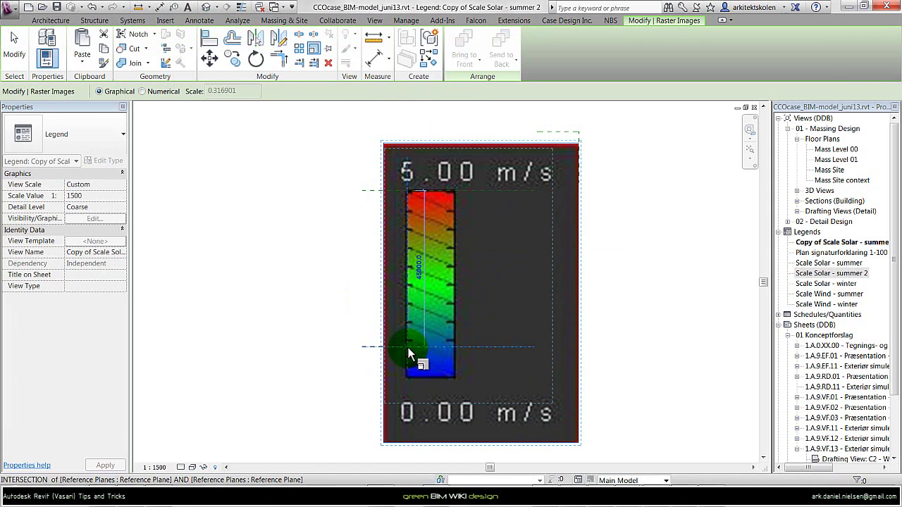
{"action": "left_click", "coordinate": [408, 349]}
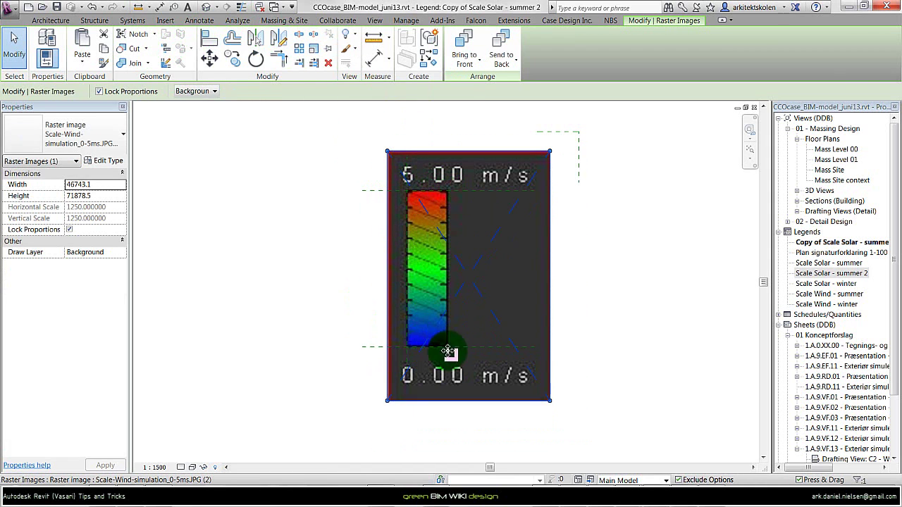
{"action": "left_click", "coordinate": [660, 213]}
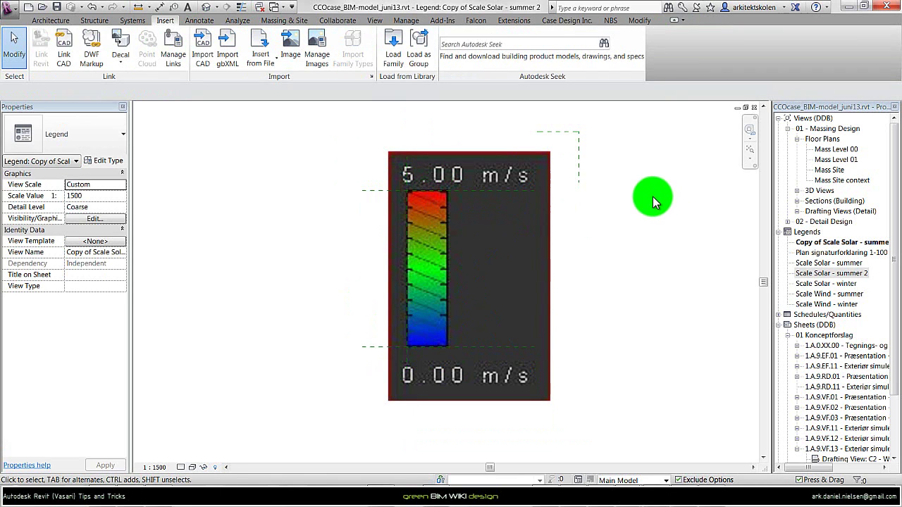
- Rename the copied legend as Scale Wind - summer 2
{"action": "right_click", "coordinate": [817, 246]}
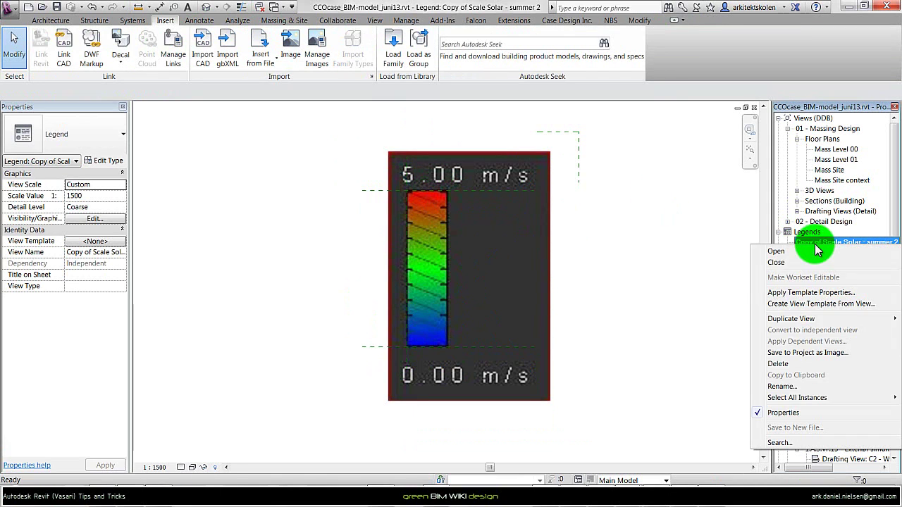
{"action": "left_click", "coordinate": [786, 384]}
{"action": "left_click_drag", "start_coordinate": [652, 164], "coordinate": [626, 165]}
{"action": "key", "text": "Delete"}
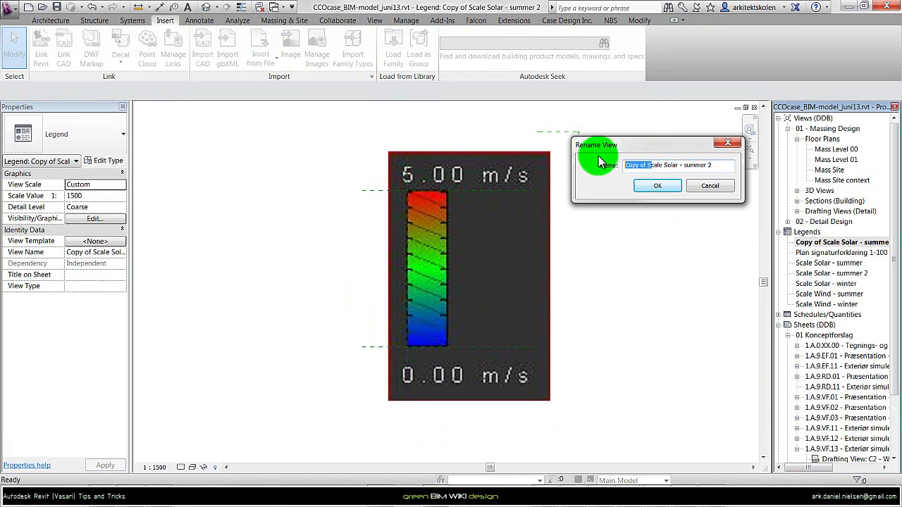
{"action": "double_click", "coordinate": [649, 165]}
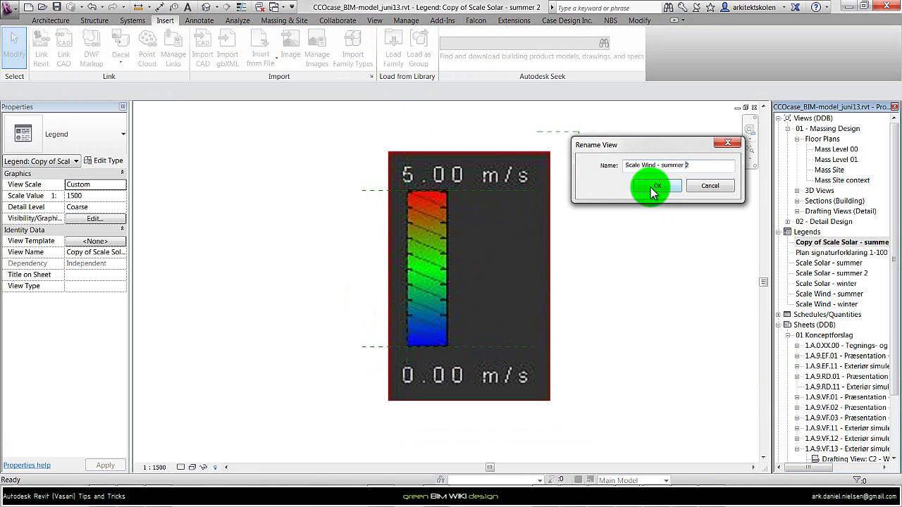
{"action": "left_click", "coordinate": [657, 185]}
- Place the Scale Wind - summer 2 legend on the sheet between the Summer Shadow Range and Summer Solar Radiation plans, using the No Title viewport type
{"action": "left_click", "coordinate": [754, 108]}
{"action": "left_click", "coordinate": [834, 295]}
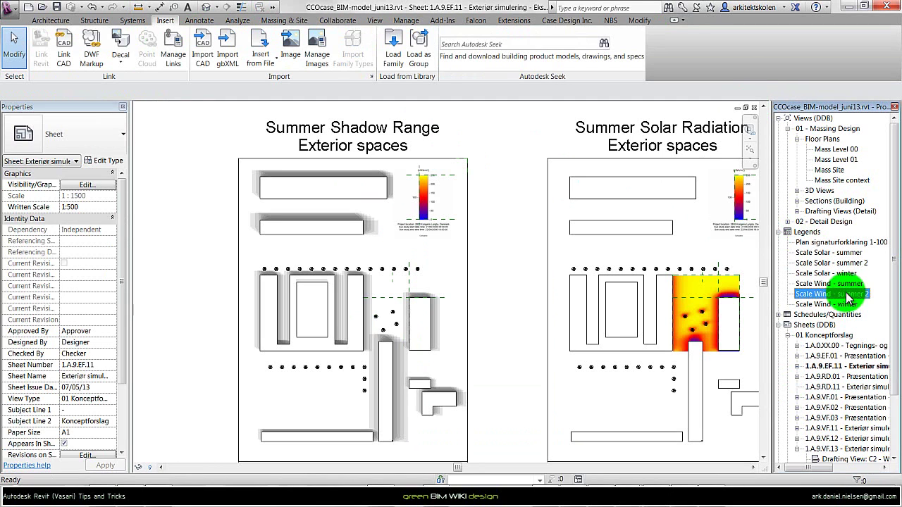
{"action": "left_click_drag", "start_coordinate": [824, 301], "coordinate": [499, 212]}
{"action": "left_click", "coordinate": [120, 141]}
{"action": "left_click", "coordinate": [36, 176]}
{"action": "key", "text": "Escape"}
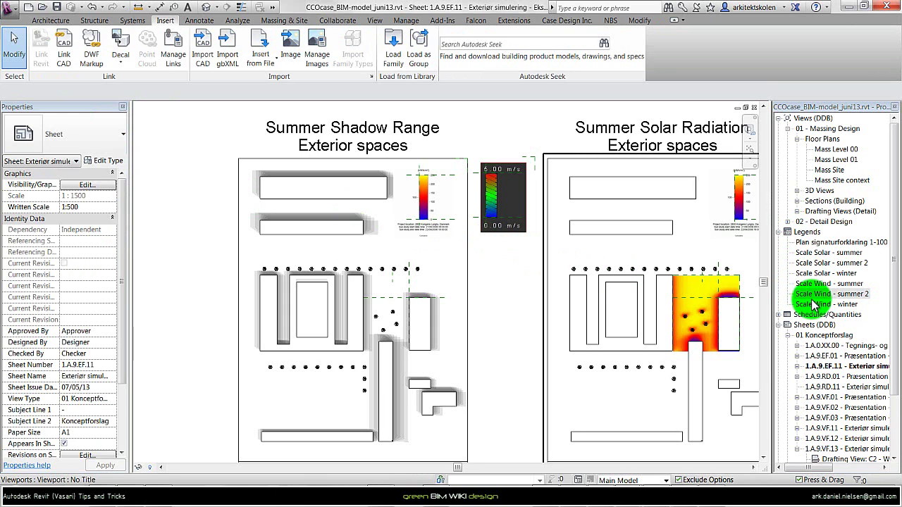
{"action": "left_click_drag", "start_coordinate": [814, 305], "coordinate": [453, 273]}
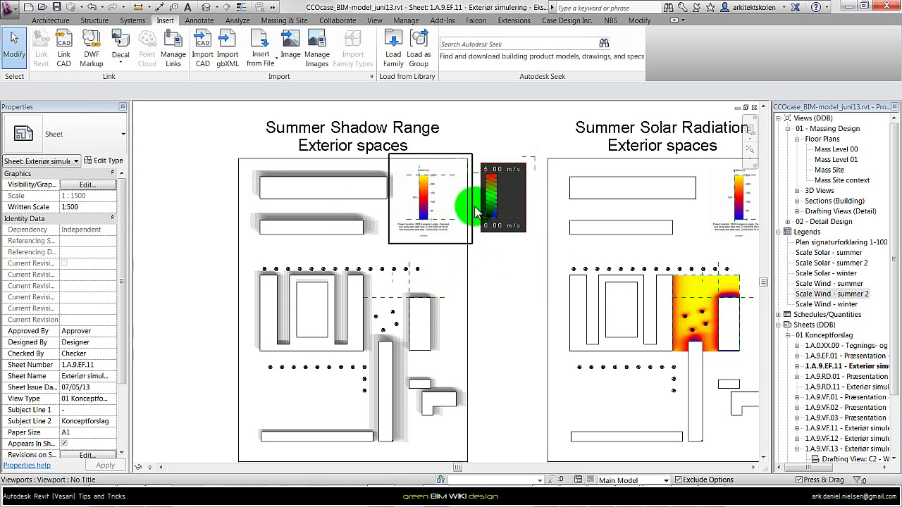
{"action": "key", "text": "z"}
{"action": "key", "text": "f"}
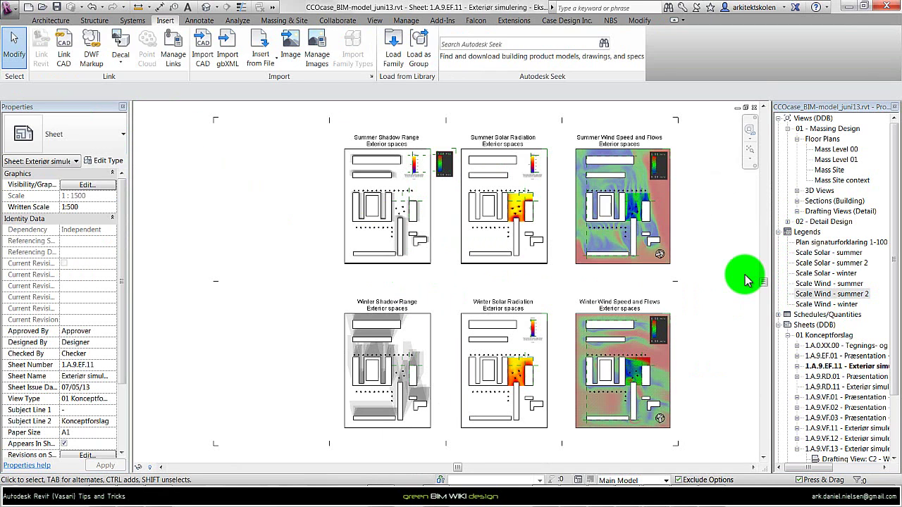